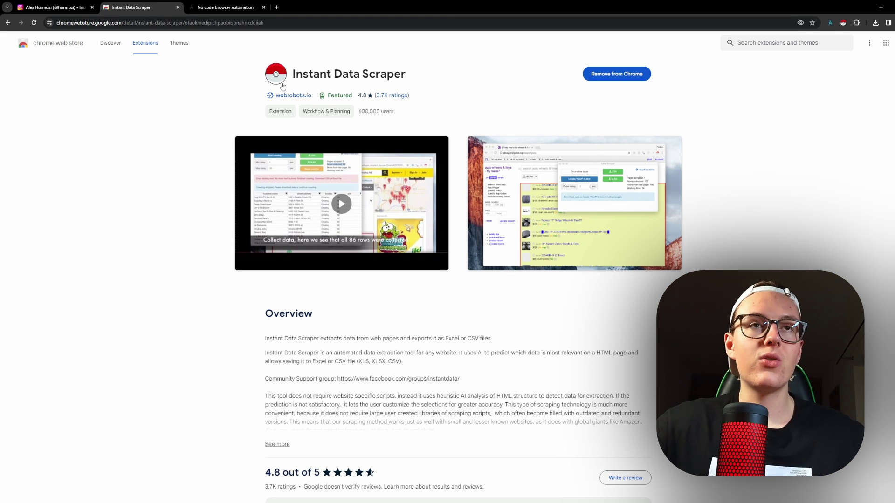
# Switch to the Instagram profile tab and scroll through the profile.
pyautogui.moveTo(412, 77); pyautogui.dragTo(261, 74)
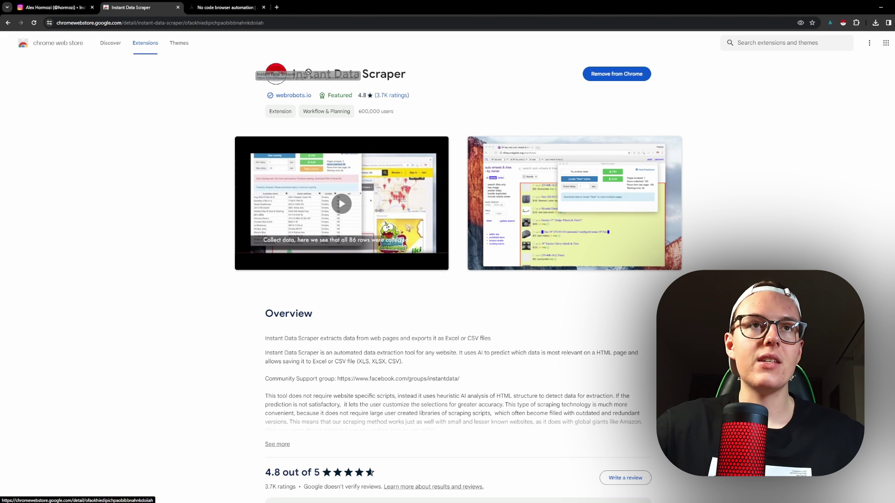
pyautogui.click(298, 77)
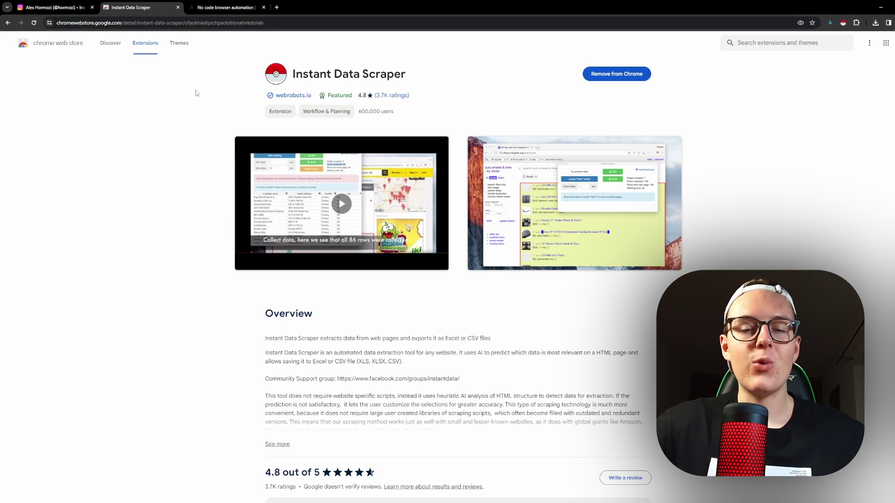
pyautogui.click(45, 3)
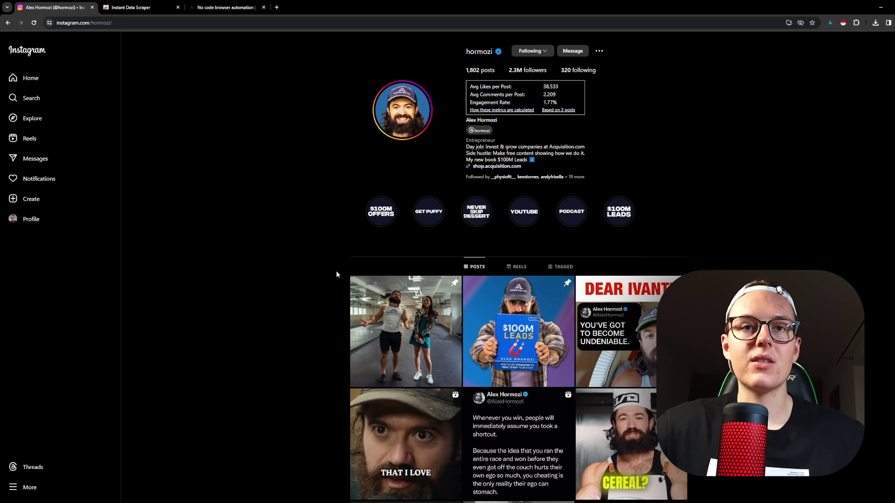
pyautogui.scroll(-1, 336, 270)
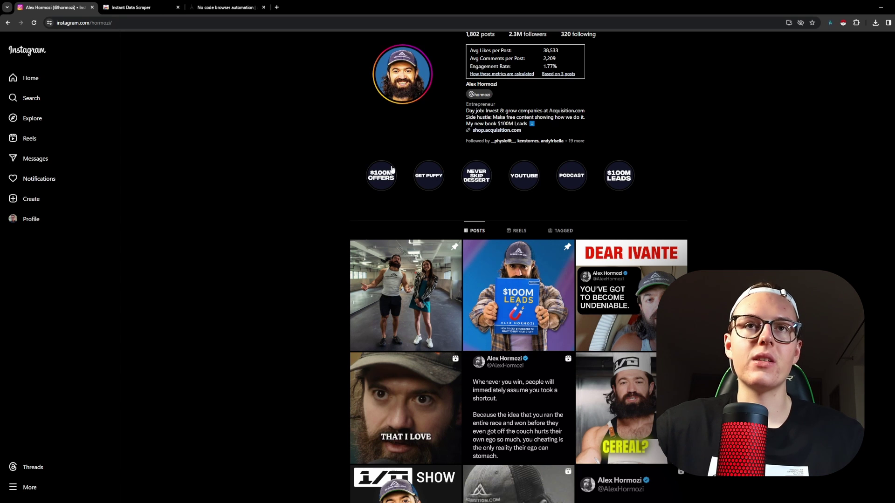
pyautogui.scroll(1, 448, 145)
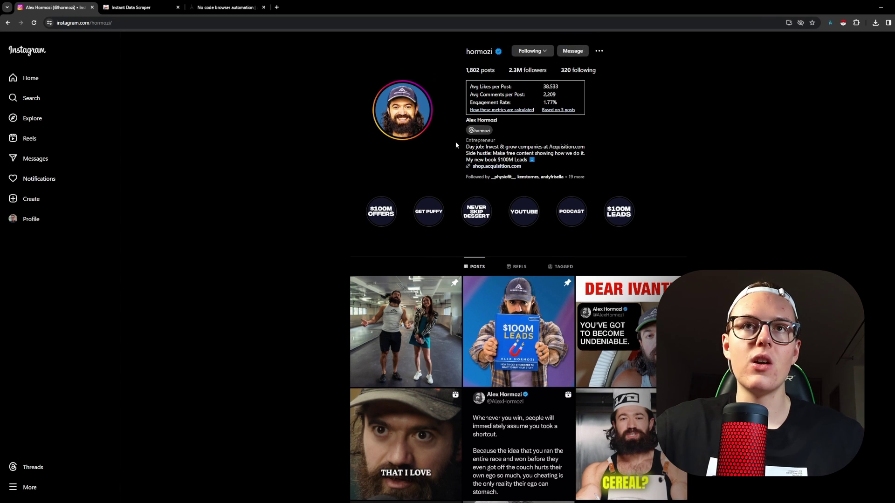
# Look over the profile's followers list, then close it.
pyautogui.click(513, 70)
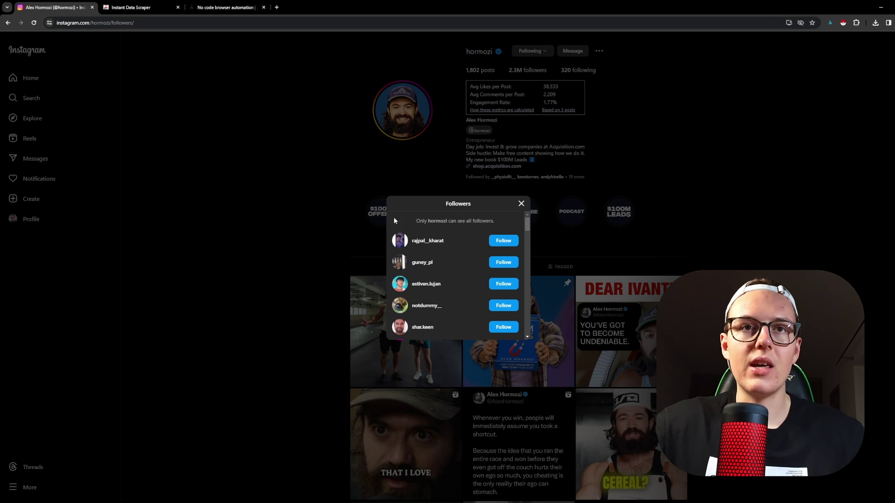
pyautogui.moveTo(416, 221)
pyautogui.mouseDown()
pyautogui.moveTo(503, 219)
pyautogui.moveTo(420, 219)
pyautogui.mouseUp()
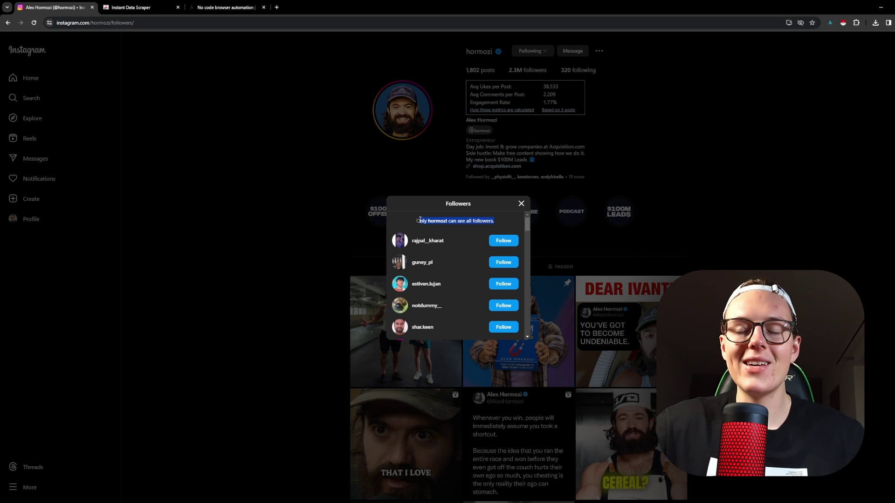
pyautogui.click(315, 197)
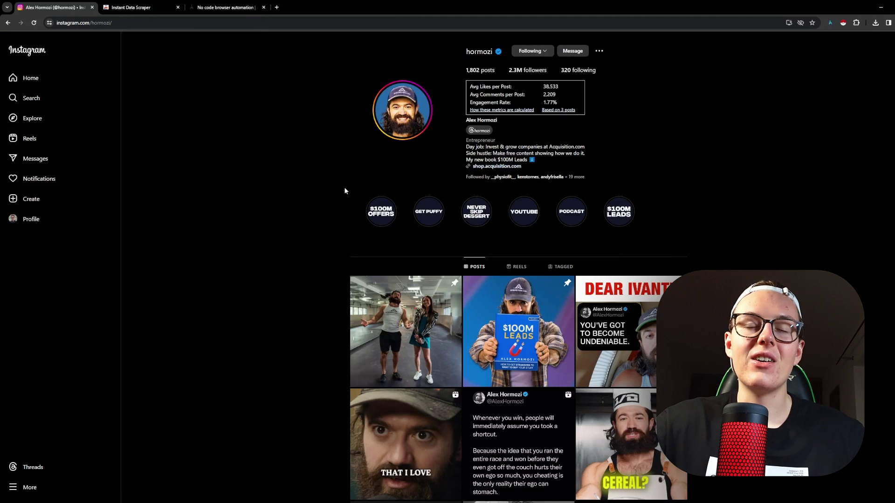
# Open the first post, the couple in the empty gym, and select its web address.
pyautogui.scroll(-2, 344, 186)
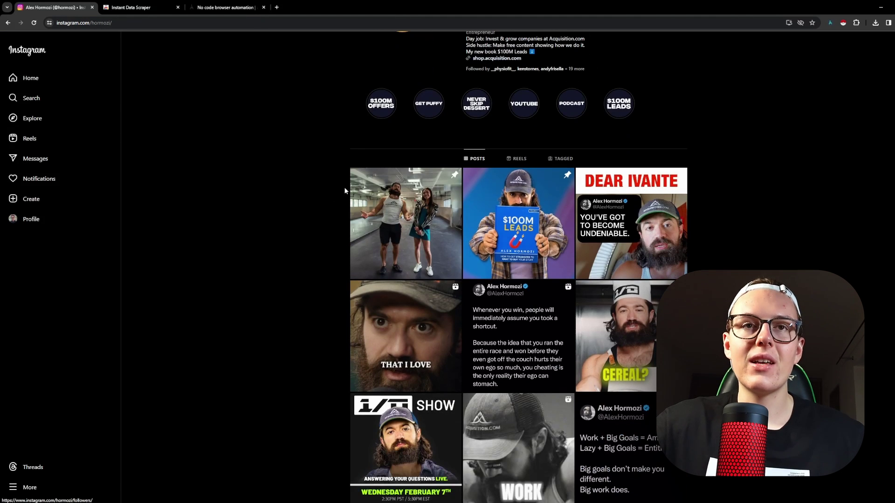
pyautogui.click(422, 227)
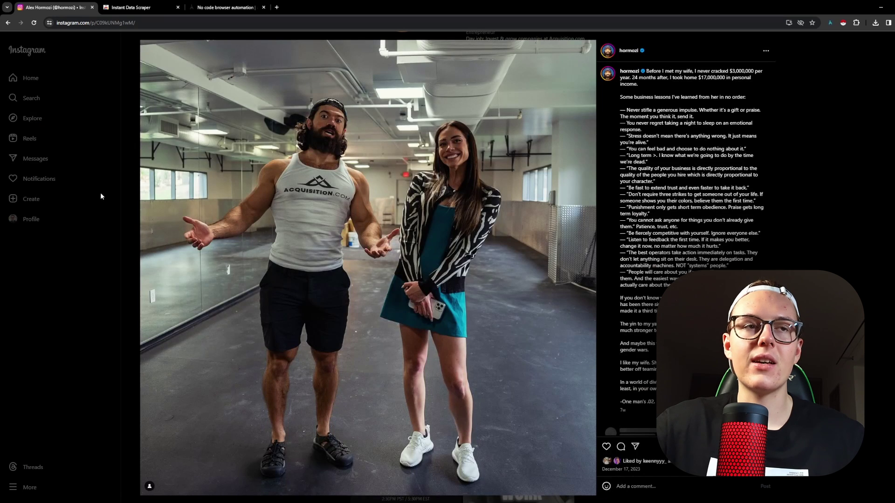
pyautogui.click(102, 195)
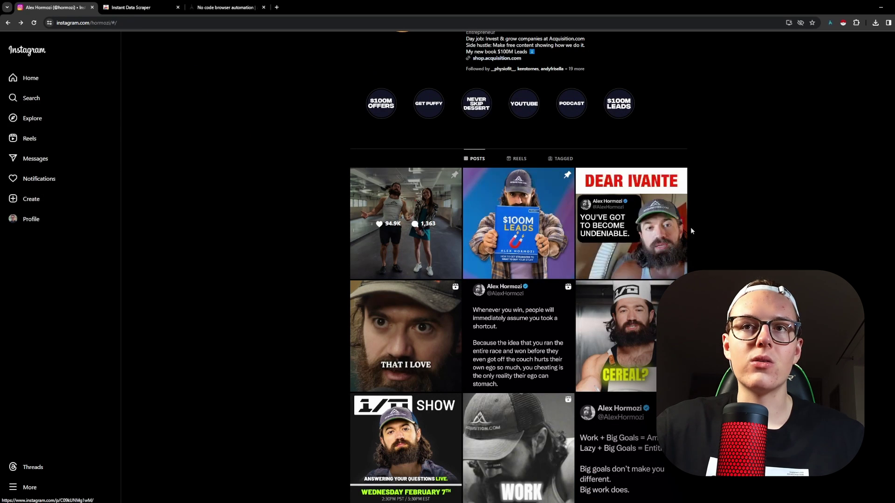
pyautogui.click(390, 224)
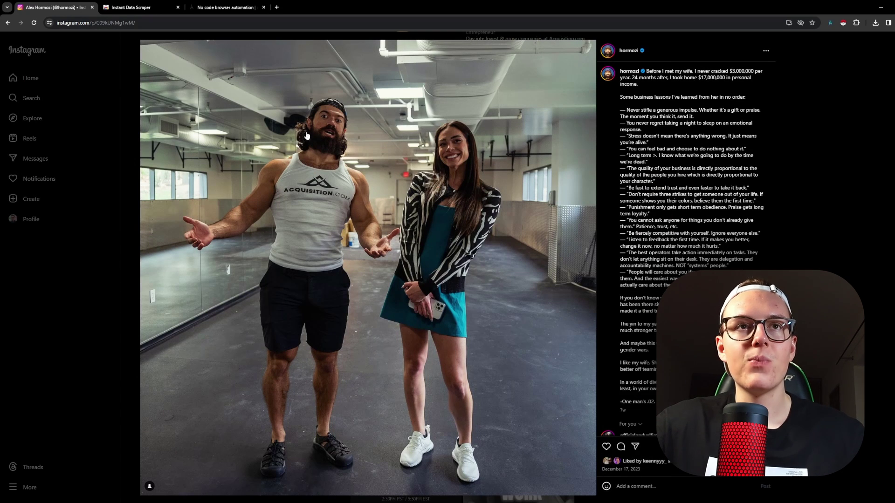
pyautogui.click(102, 23)
pyautogui.hotkey('ctrl', 'c')
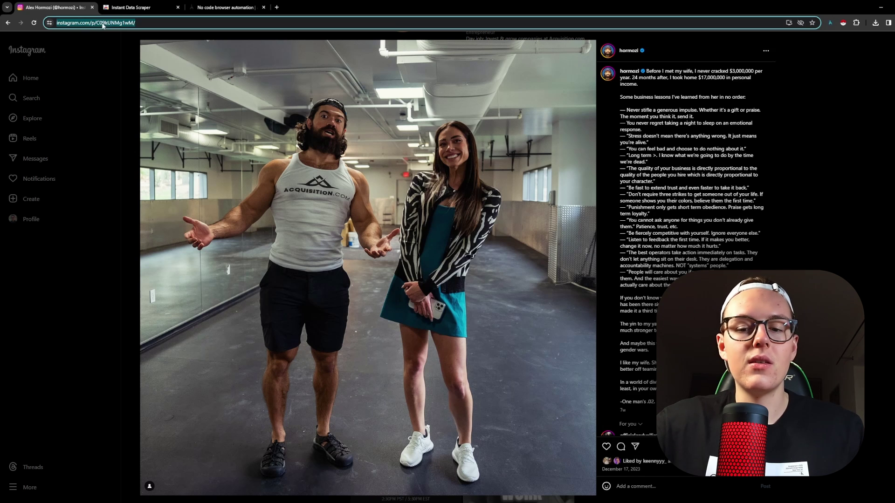
# Reload the post's URL as a standalone page and scroll through its comments.
pyautogui.press('BackSpace')
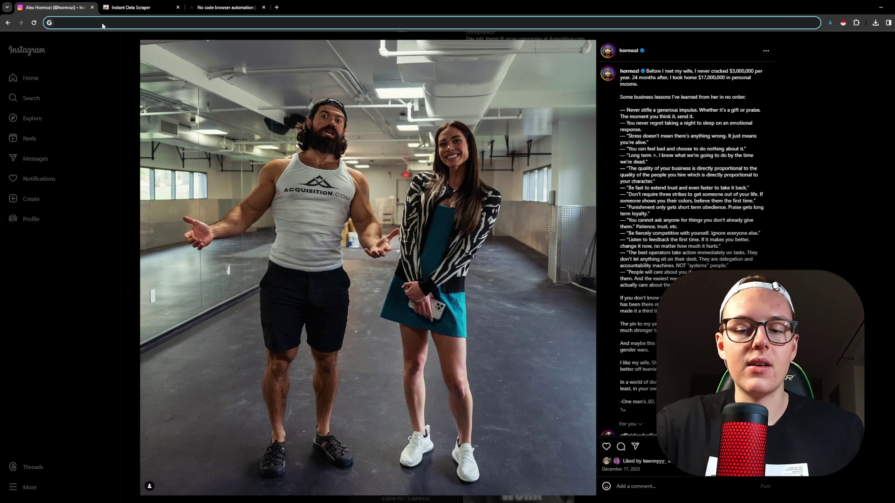
pyautogui.hotkey('ctrl', 'v')
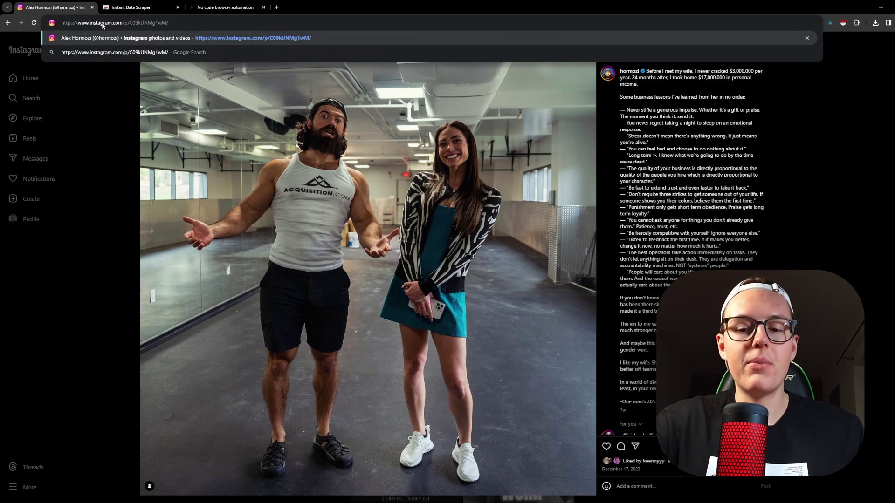
pyautogui.press('Return')
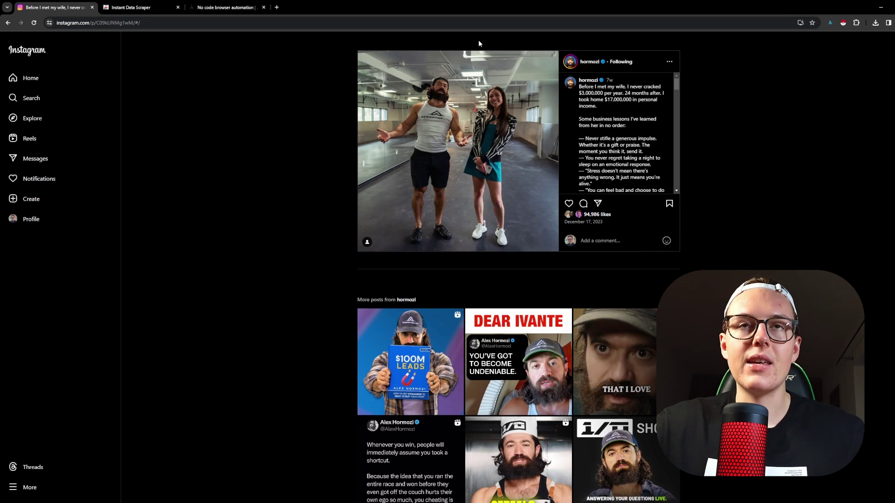
pyautogui.scroll(-5, 670, 110)
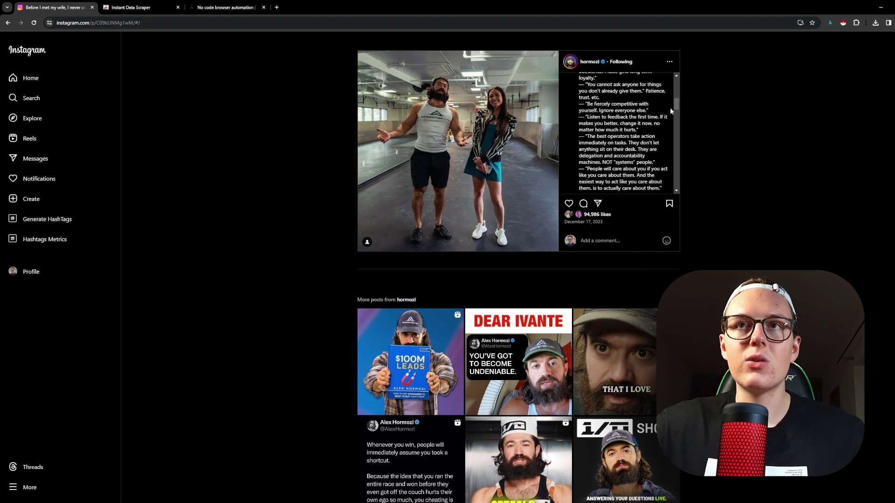
pyautogui.scroll(-10, 671, 111)
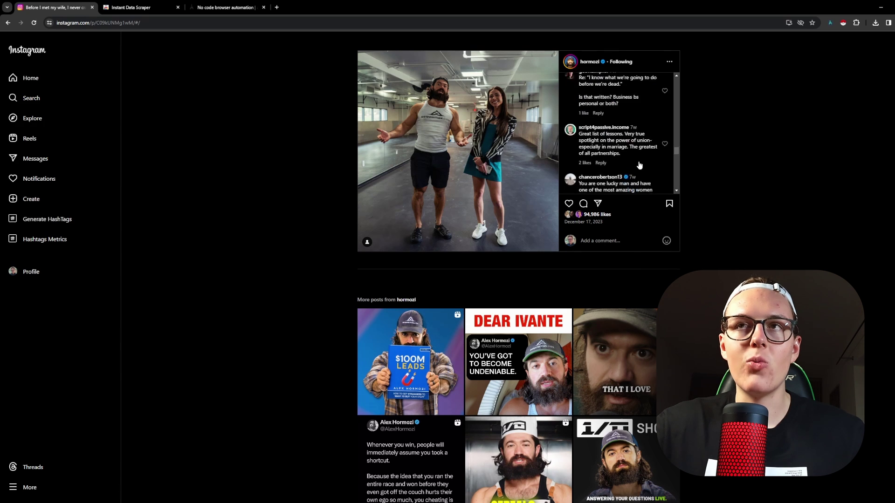
pyautogui.scroll(-3, 639, 166)
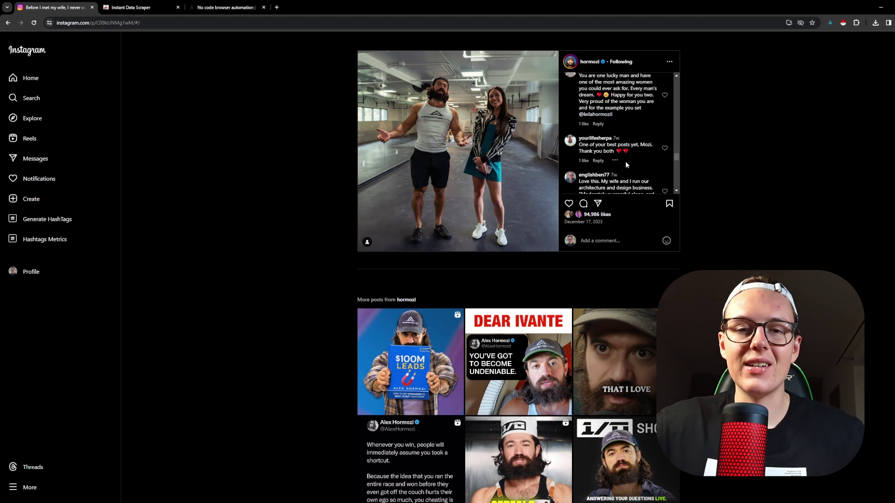
pyautogui.scroll(-3, 615, 153)
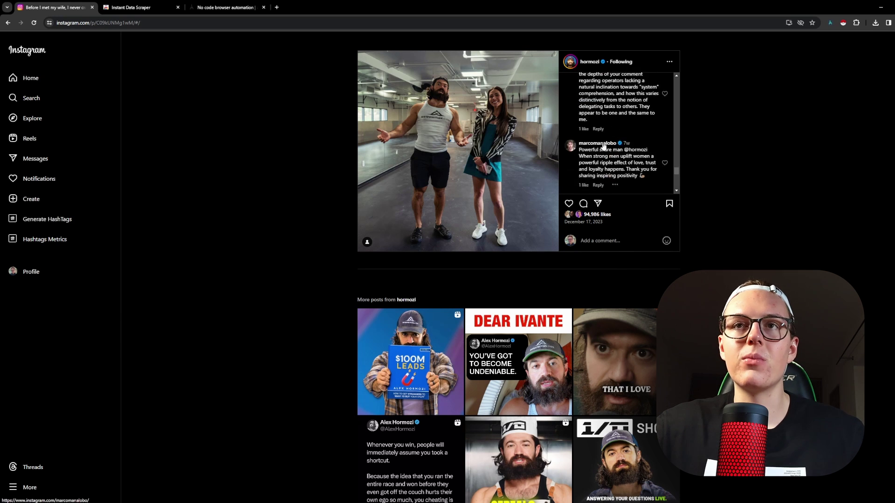
pyautogui.scroll(-3, 540, 238)
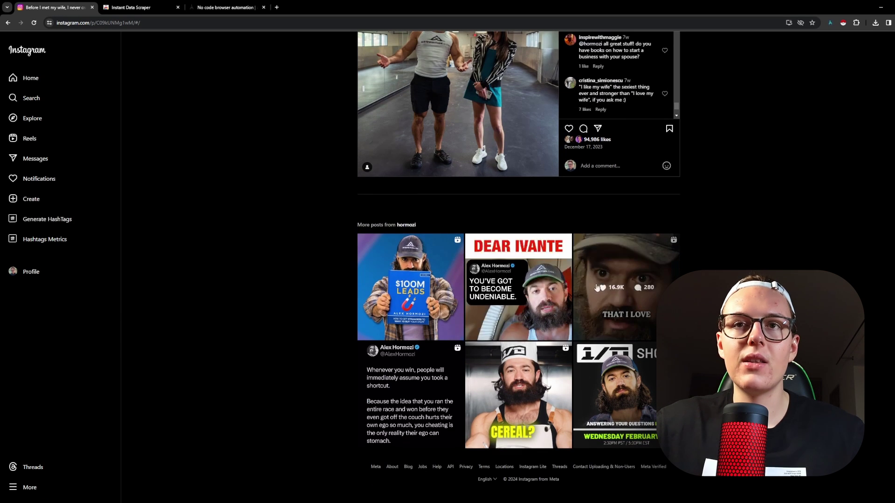
# Open the DEAR IVANTE post from More posts and pause its video.
pyautogui.click(529, 293)
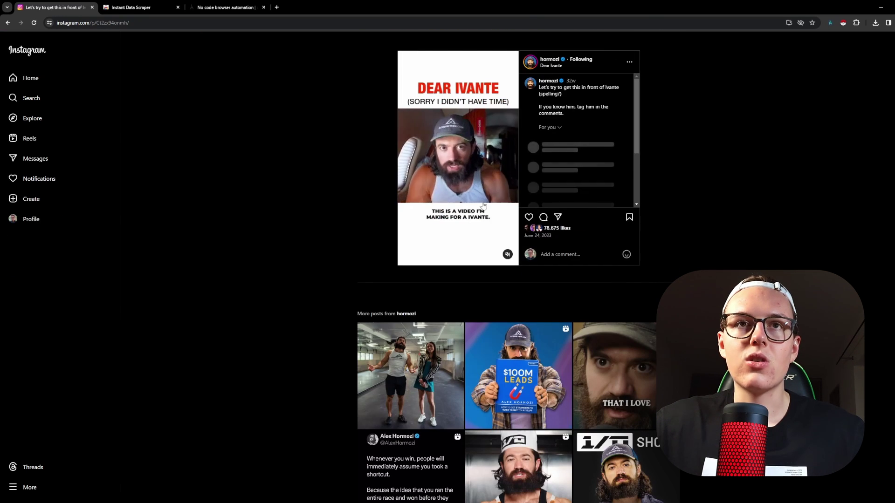
pyautogui.click(475, 182)
pyautogui.scroll(-2, 475, 186)
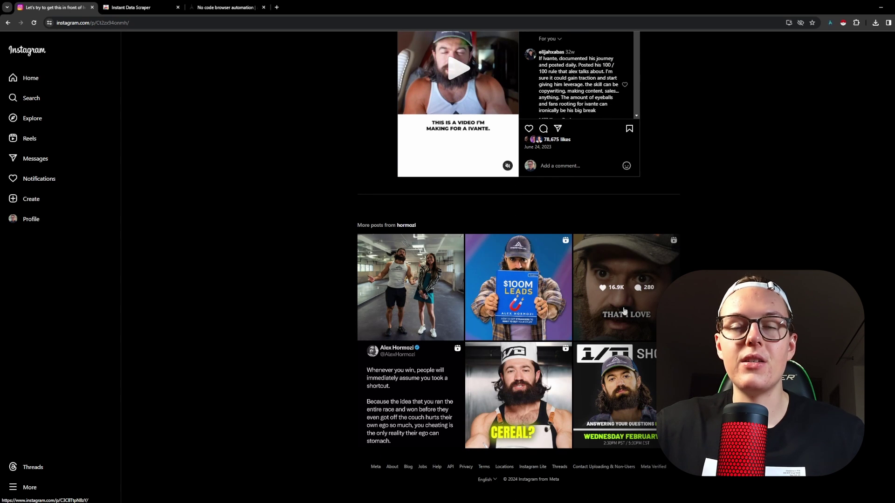
pyautogui.scroll(2, 374, 173)
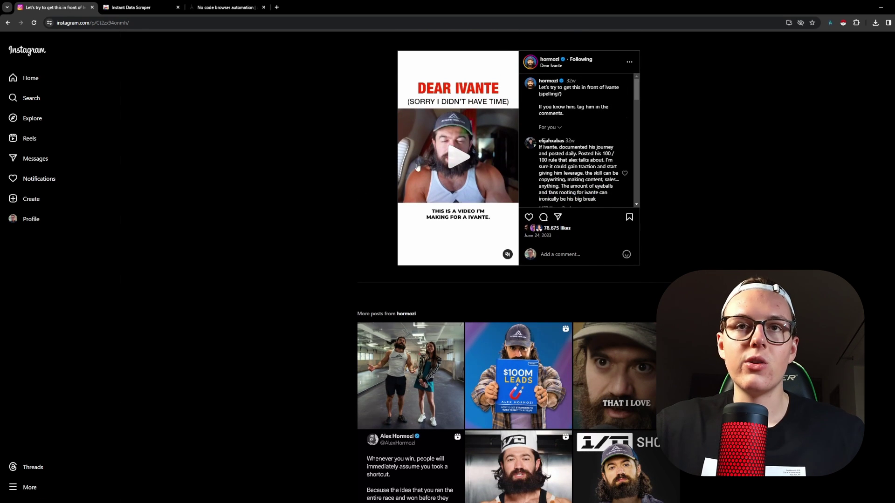
# Launch Instant Data Scraper on the post and inspect the first scraped username.
pyautogui.click(843, 22)
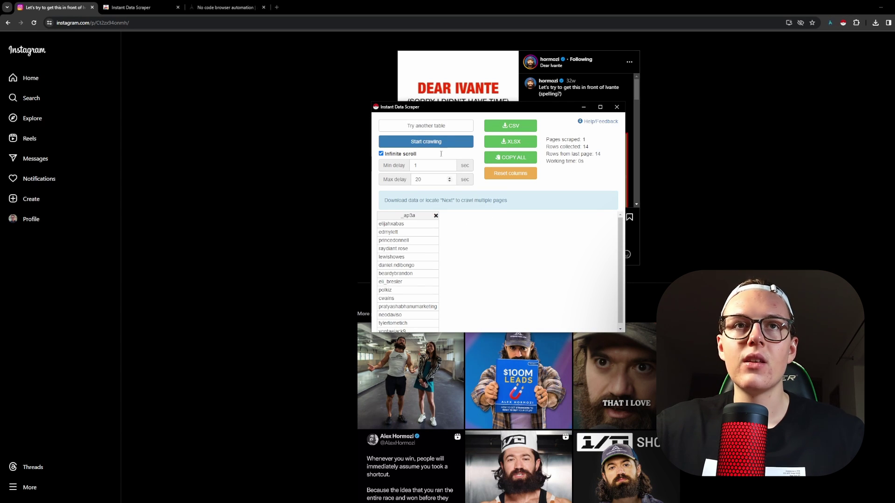
pyautogui.moveTo(460, 108); pyautogui.dragTo(275, 98)
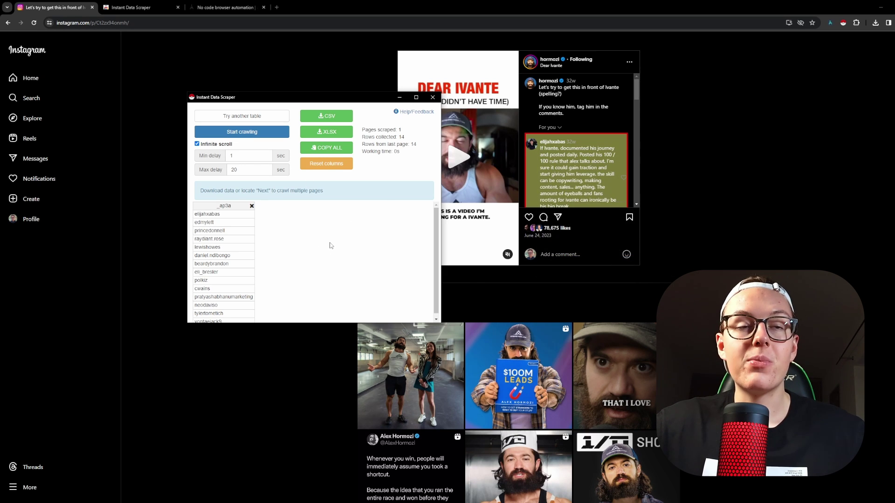
pyautogui.click(230, 216)
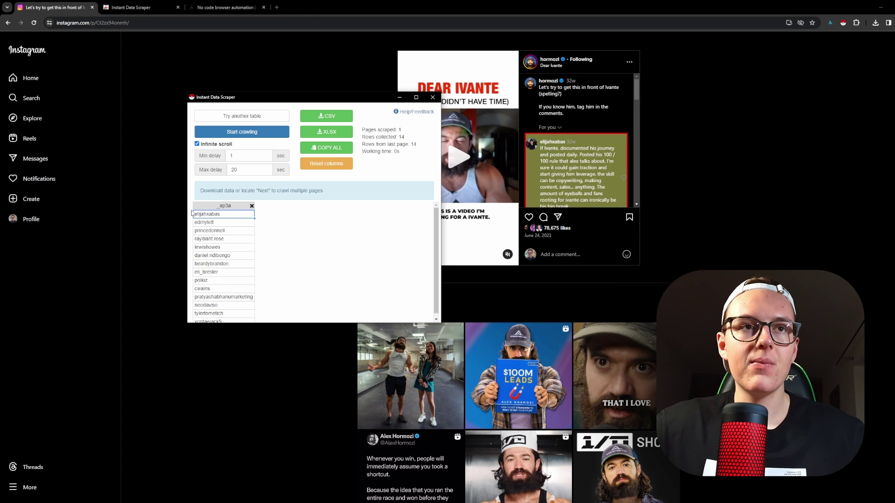
pyautogui.doubleClick(215, 217)
pyautogui.click(324, 235)
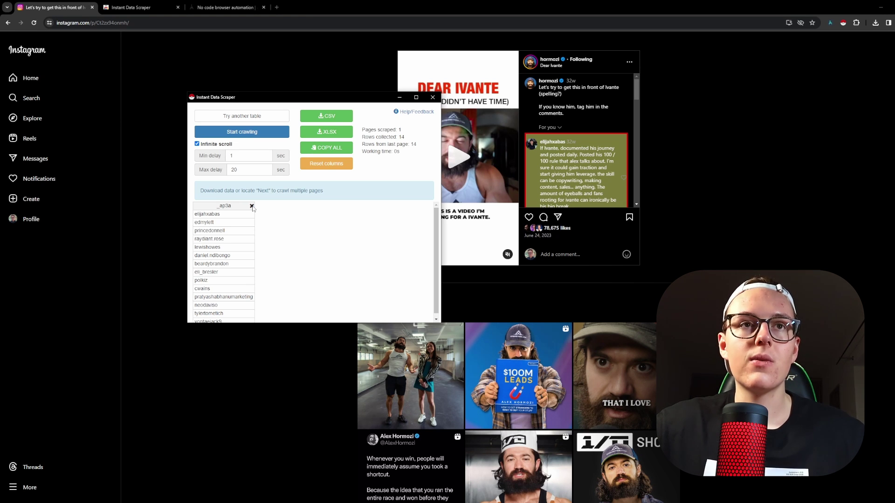
pyautogui.moveTo(194, 214); pyautogui.dragTo(219, 214)
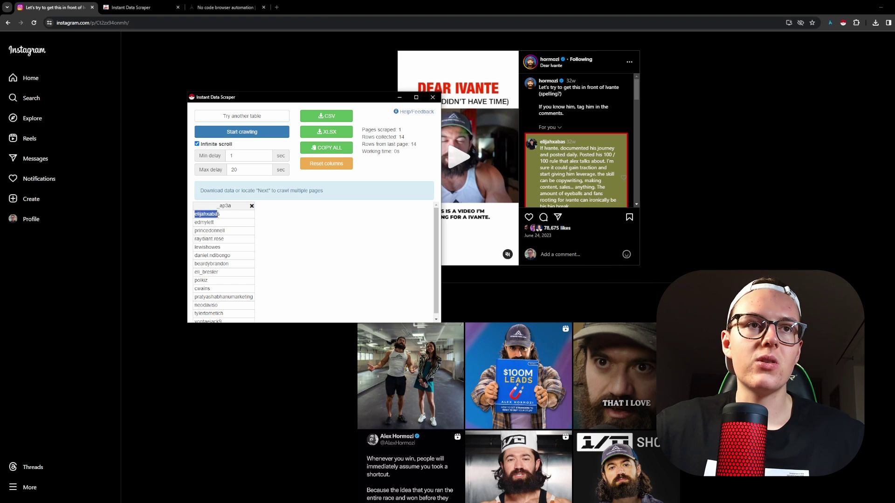
pyautogui.click(339, 237)
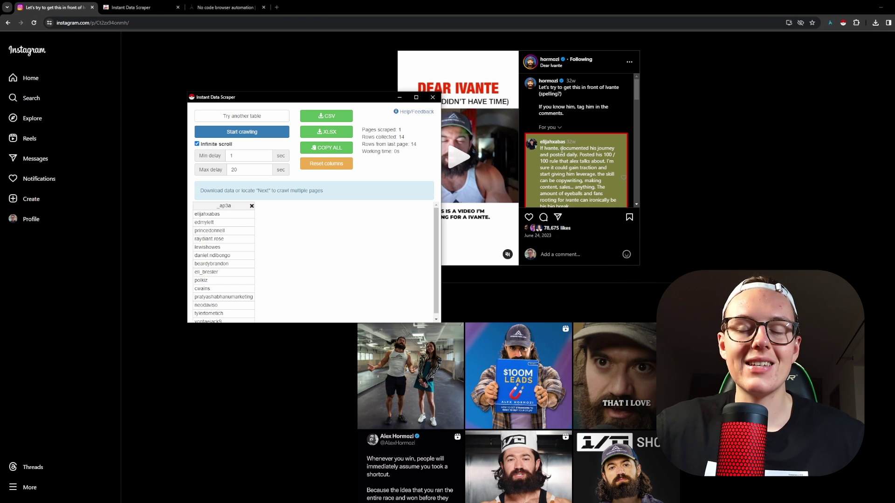
# Cycle through the detected tables and return to the _ap3a commenter-username table.
pyautogui.click(245, 117)
pyautogui.click(244, 117)
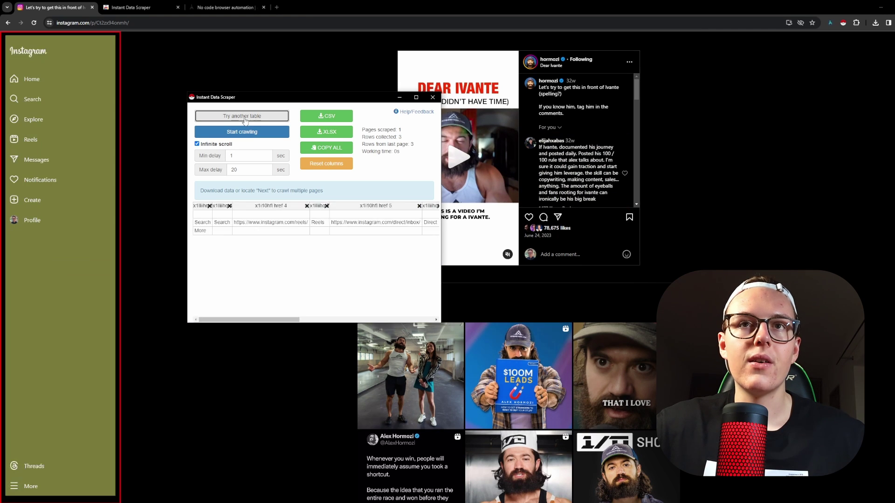
pyautogui.click(245, 117)
pyautogui.click(263, 117)
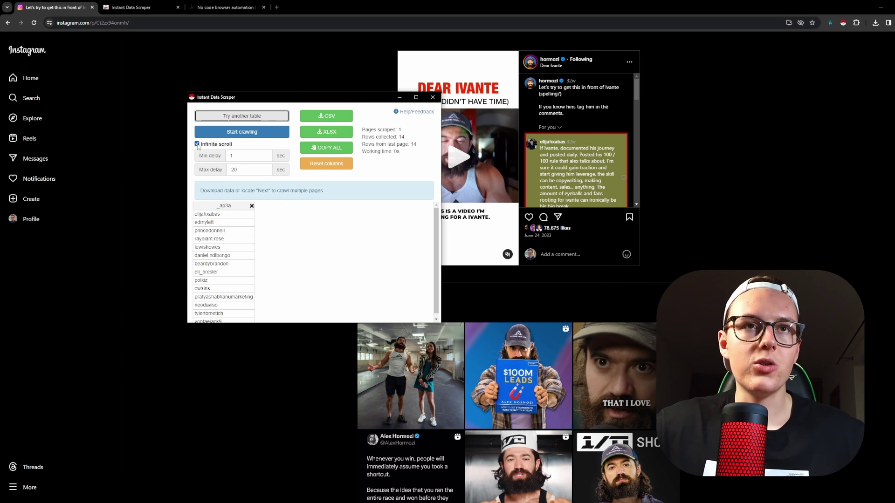
# Crawl the comments without the Reply column, stopping at 204 rows after 10 pages.
pyautogui.click(242, 132)
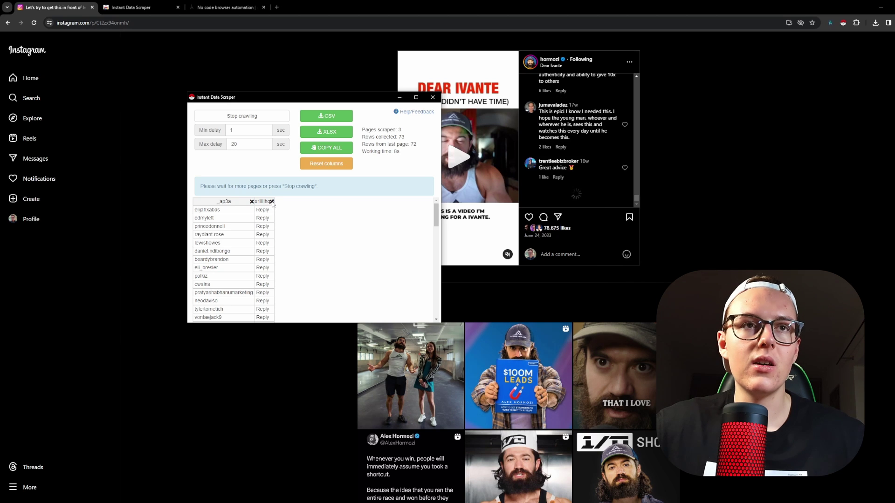
pyautogui.click(272, 201)
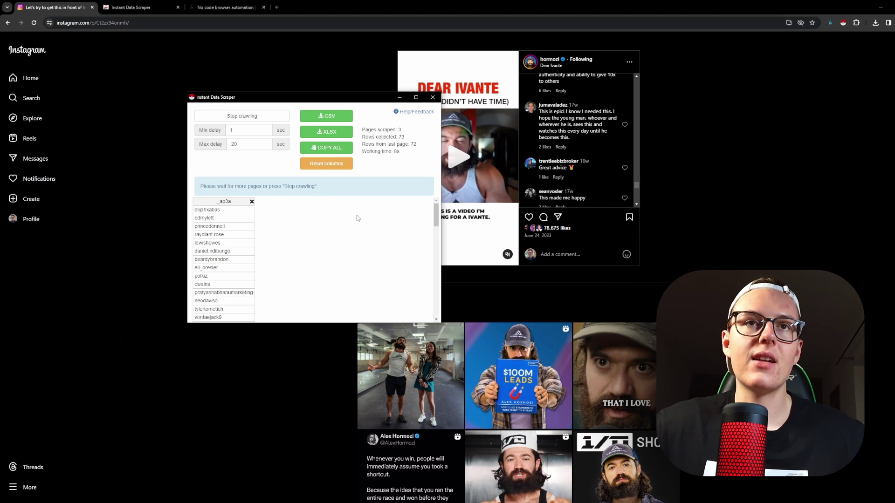
pyautogui.doubleClick(414, 145)
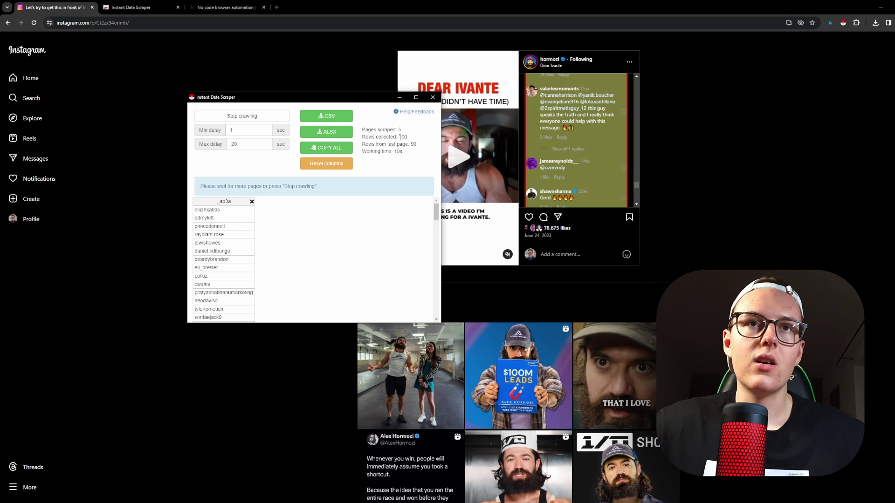
pyautogui.doubleClick(403, 137)
pyautogui.click(406, 137)
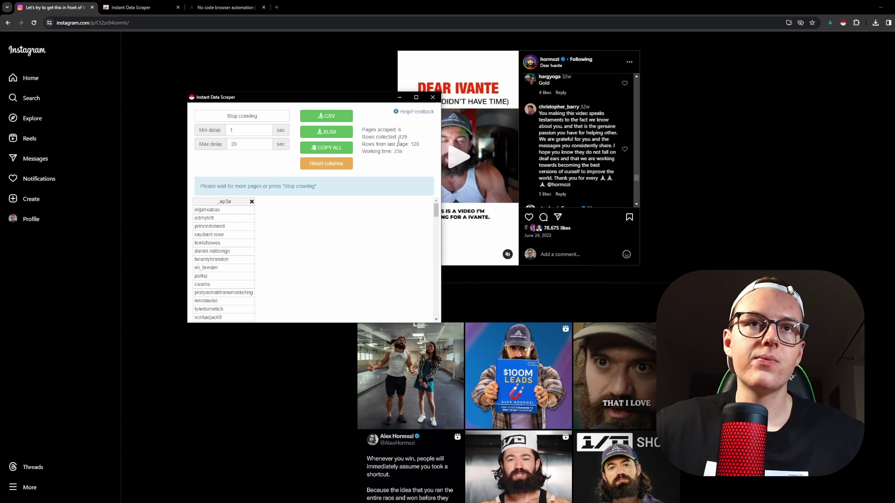
pyautogui.doubleClick(401, 137)
pyautogui.click(414, 140)
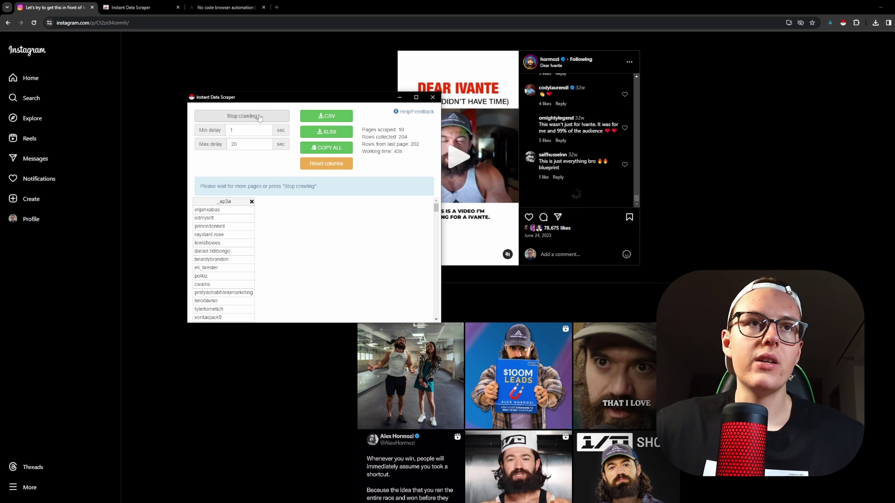
pyautogui.click(261, 118)
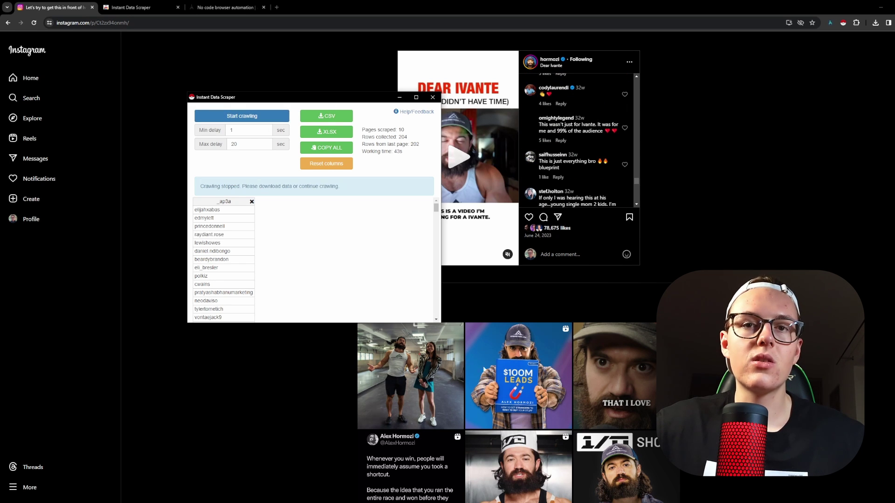
# Crawl the $100M Leads post's comments up to 306 rows and copy all the data.
pyautogui.click(531, 368)
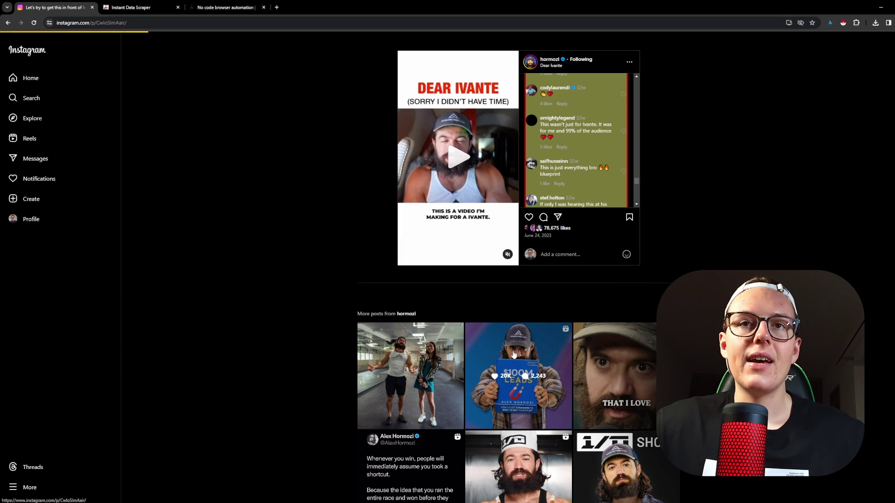
pyautogui.hotkey('alt', 'Tab')
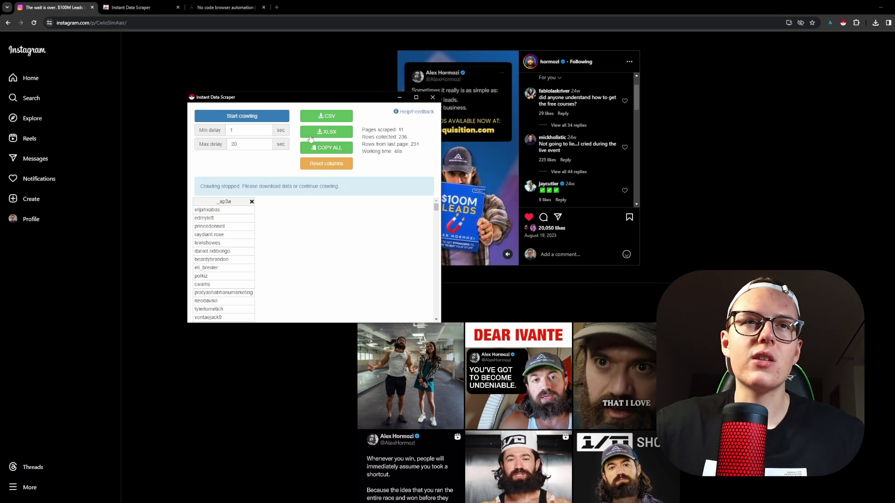
pyautogui.click(249, 119)
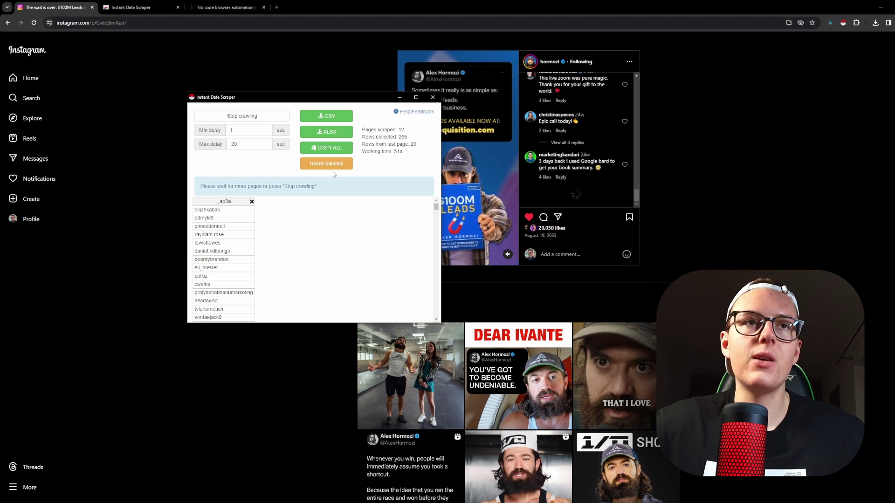
pyautogui.click(253, 123)
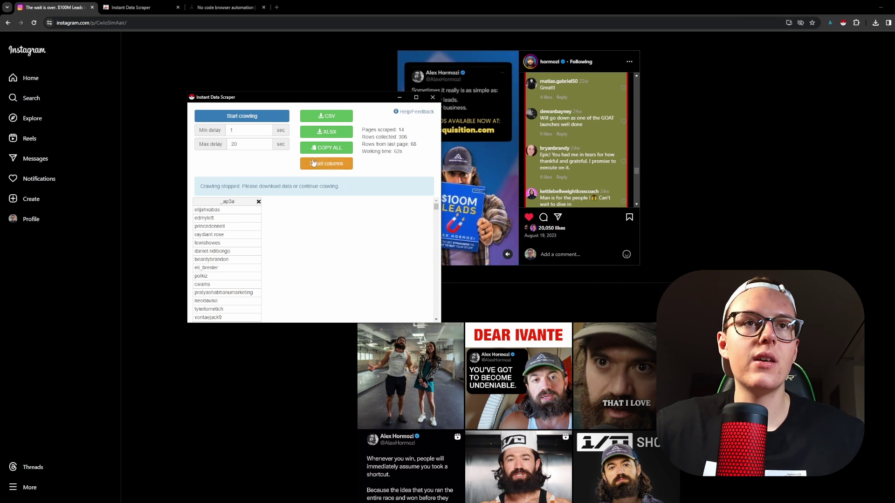
pyautogui.click(321, 148)
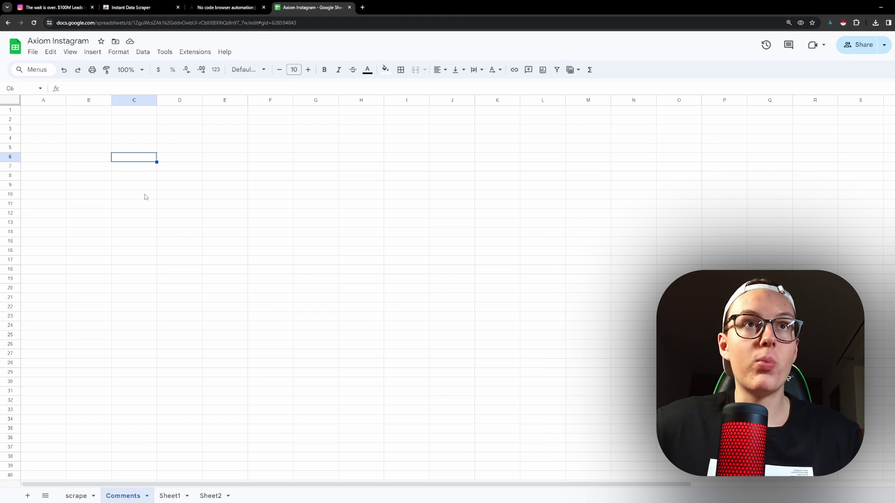
# Paste the usernames at A1 of the Comments sheet, check column A, then go to axiom.ai.
pyautogui.click(30, 112)
pyautogui.hotkey('ctrl', 'v')
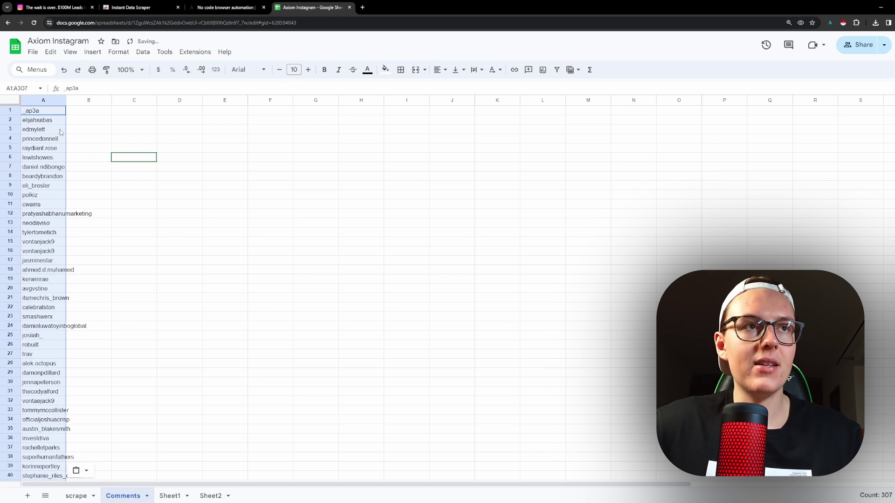
pyautogui.click(42, 101)
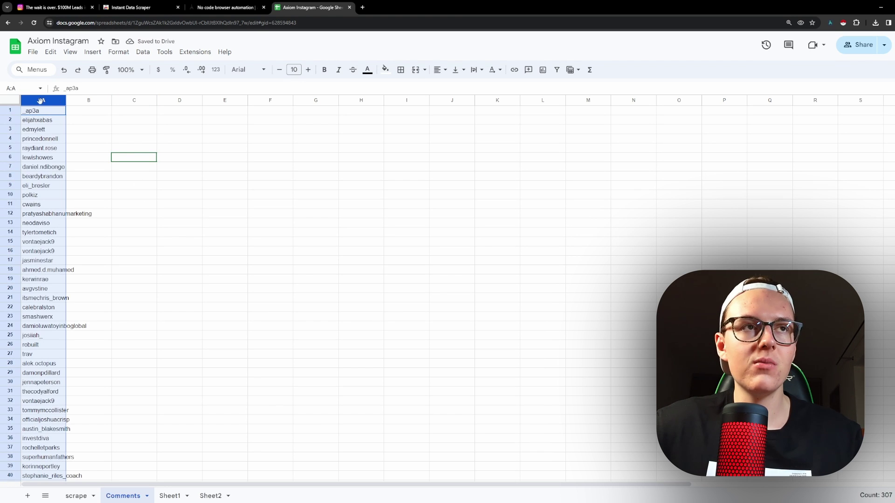
pyautogui.click(89, 120)
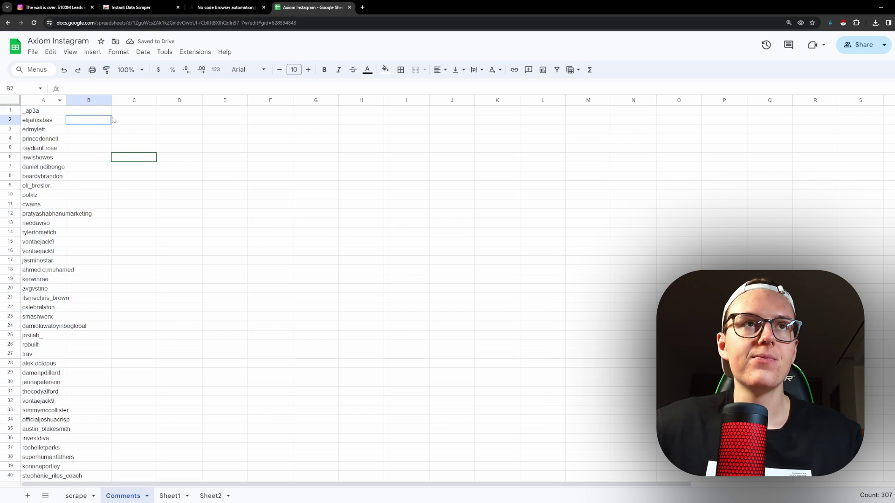
pyautogui.click(210, 9)
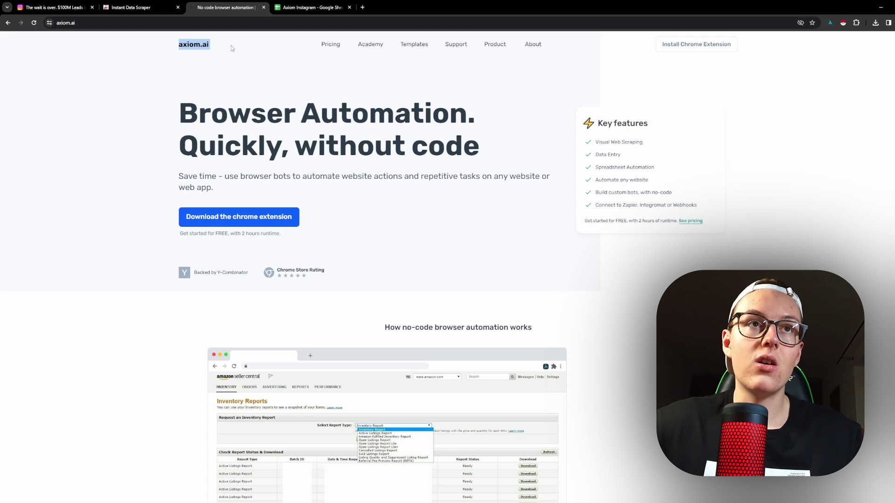
# Open the Axiom.ai extension panel listing automations like Instagram Outreach and Scrape Comments on IG.
pyautogui.moveTo(176, 104); pyautogui.dragTo(494, 140)
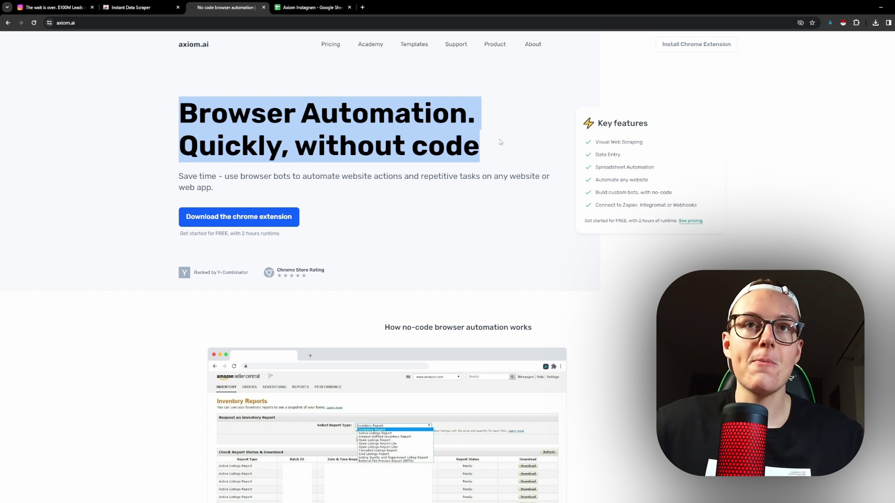
pyautogui.click(793, 111)
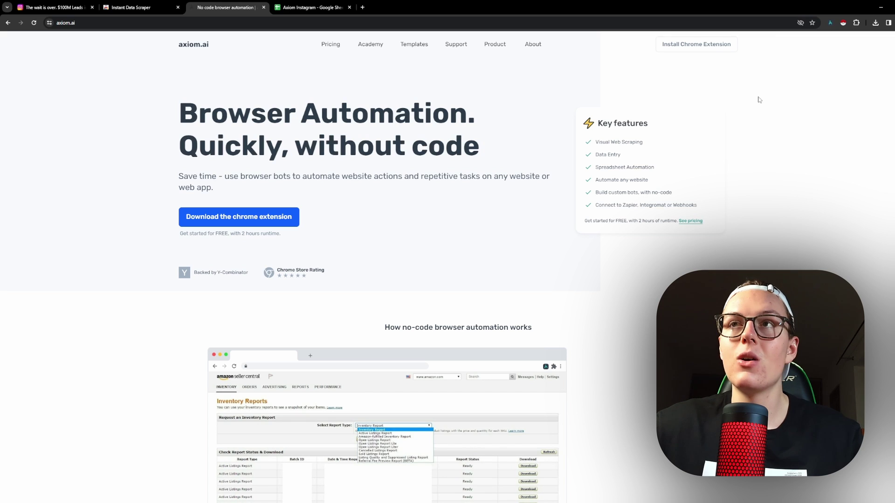
pyautogui.click(830, 24)
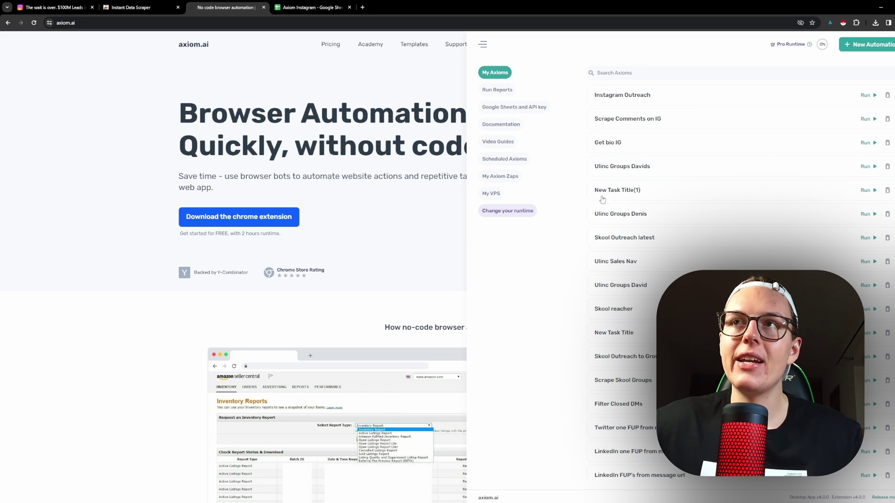
# Create a new blank automation and show its Import / Share settings.
pyautogui.click(862, 44)
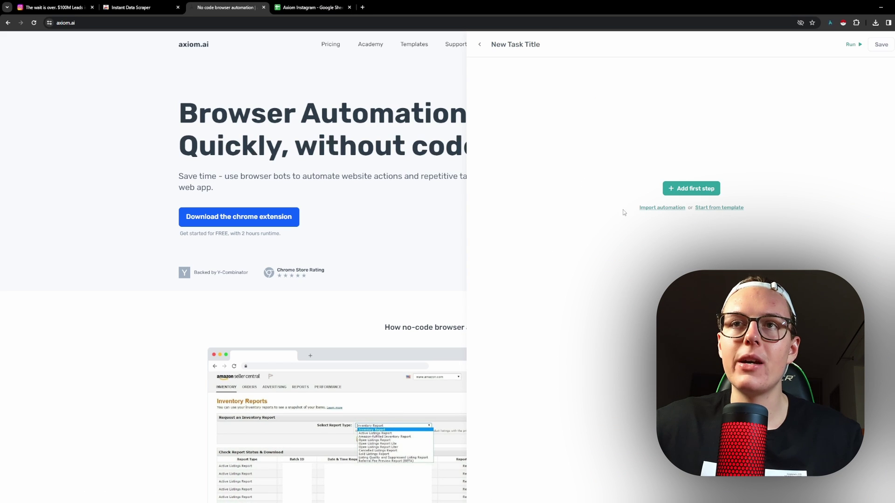
pyautogui.click(652, 208)
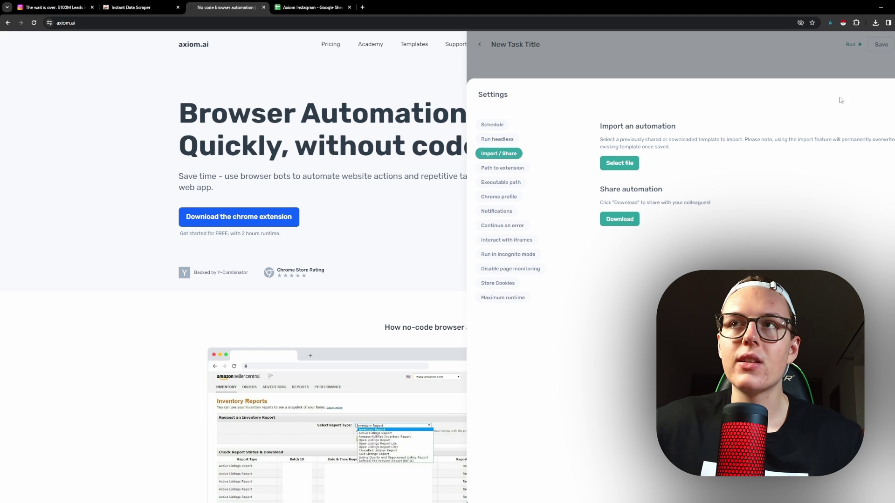
# Import the Instagram Outreach Script template file from the Downloads folder.
pyautogui.click(622, 164)
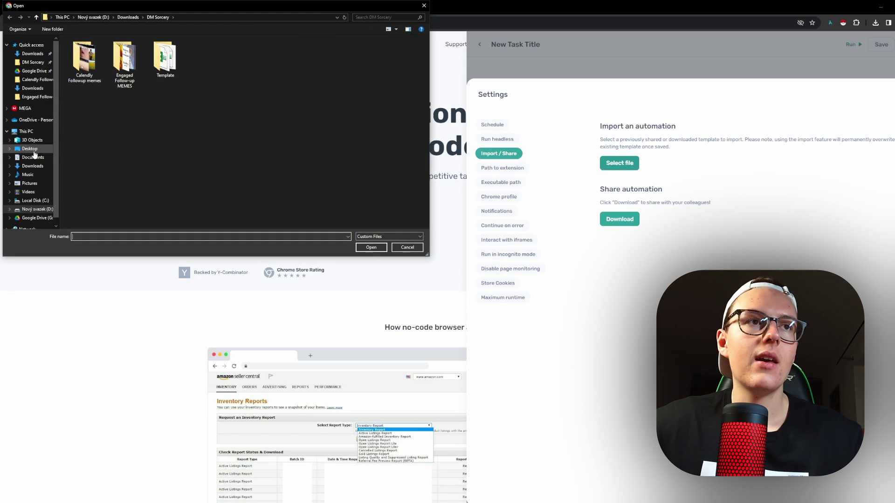
pyautogui.click(31, 166)
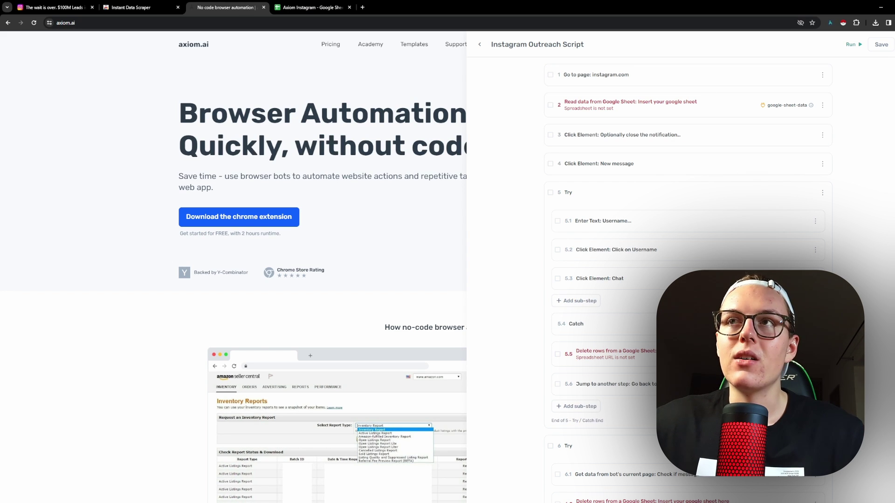
# Review the Go to page instagram.com step's URL against the Instagram inbox.
pyautogui.click(664, 80)
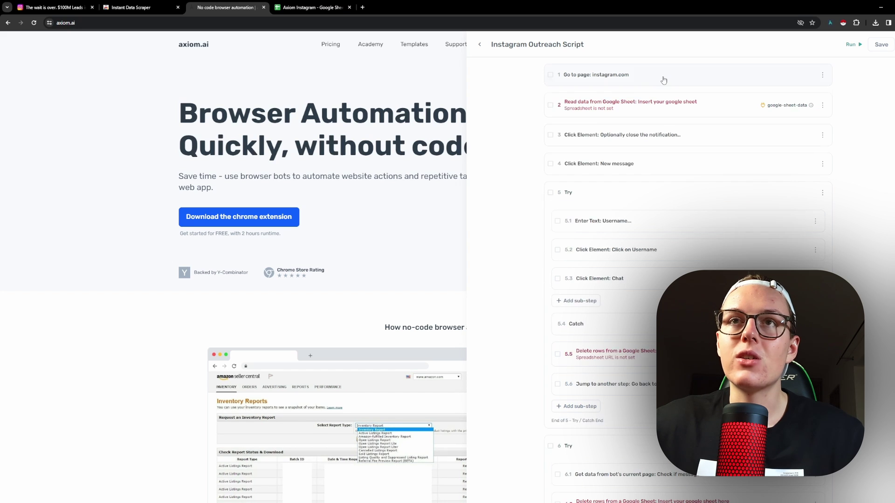
pyautogui.moveTo(701, 133); pyautogui.dragTo(553, 131)
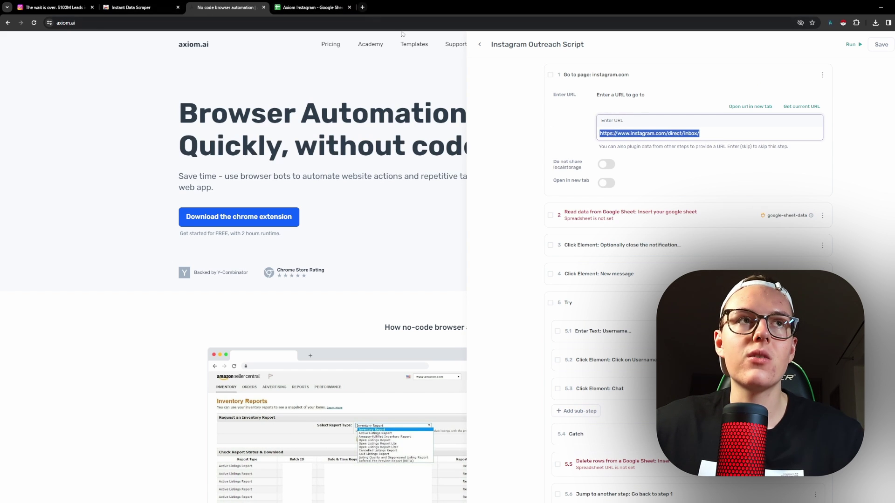
pyautogui.click(61, 4)
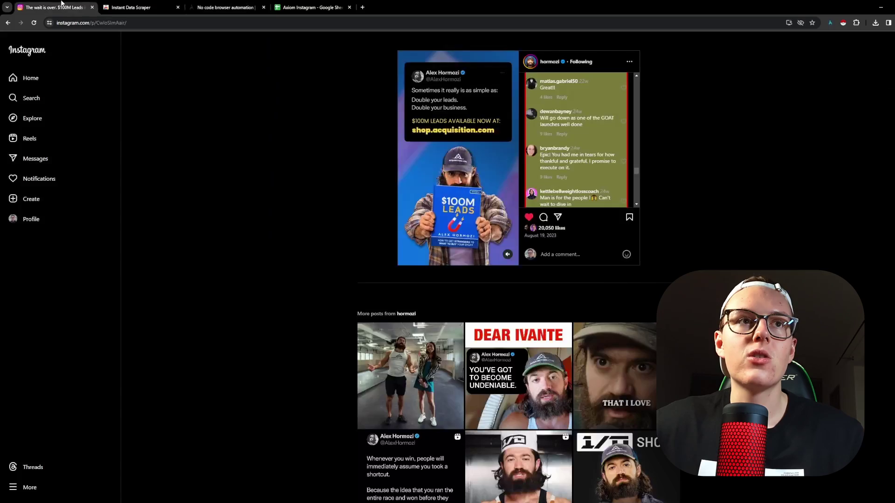
pyautogui.click(35, 159)
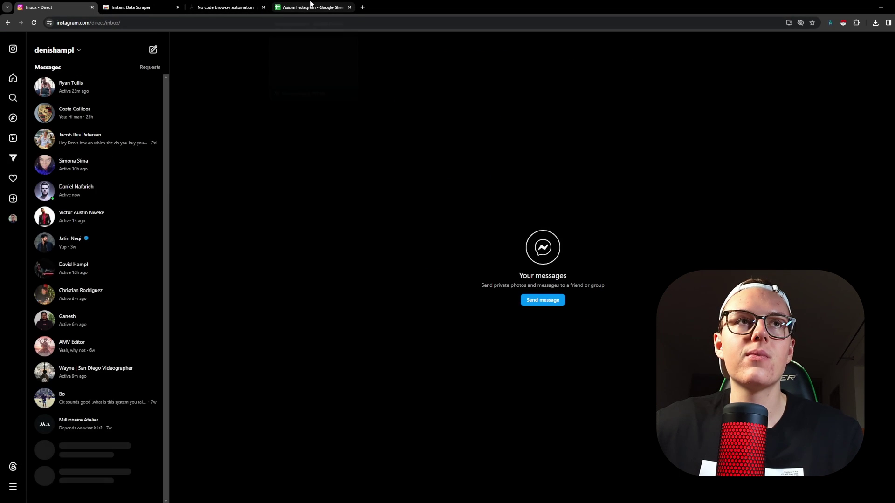
pyautogui.click(310, 7)
pyautogui.click(226, 7)
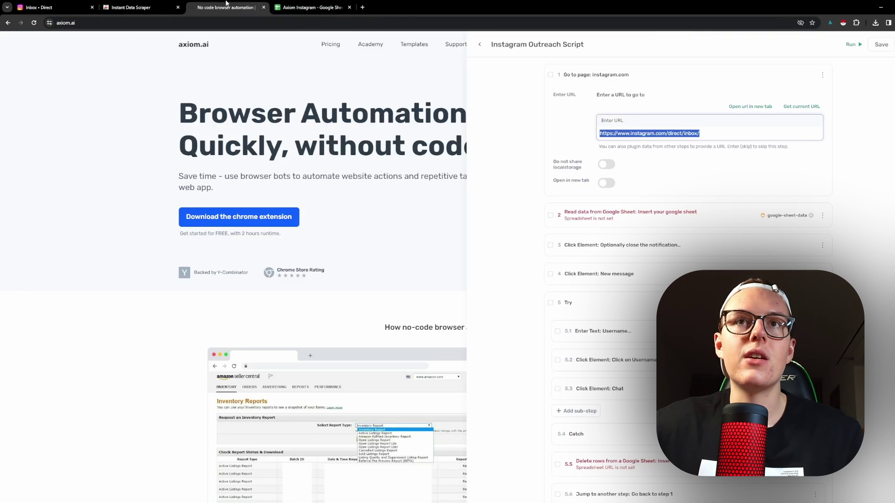
# Open the Google Sheet step's spreadsheet list and check the usernames in column A.
pyautogui.click(746, 217)
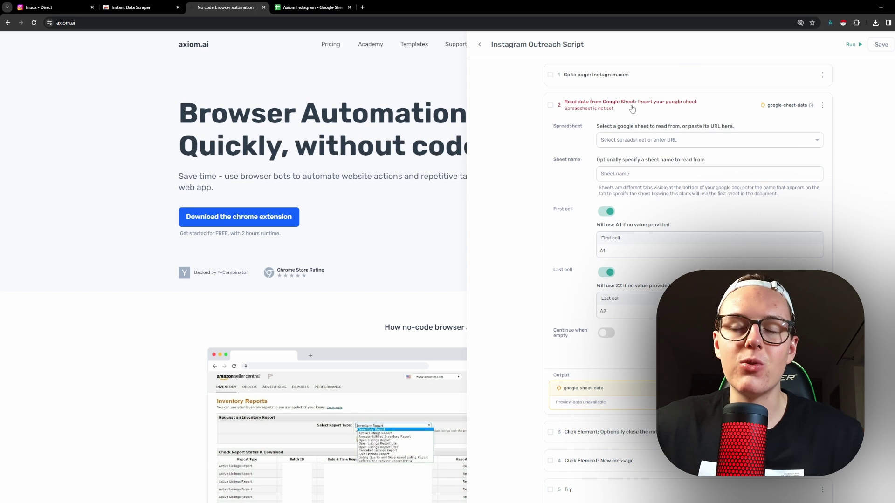
pyautogui.click(640, 138)
pyautogui.click(310, 7)
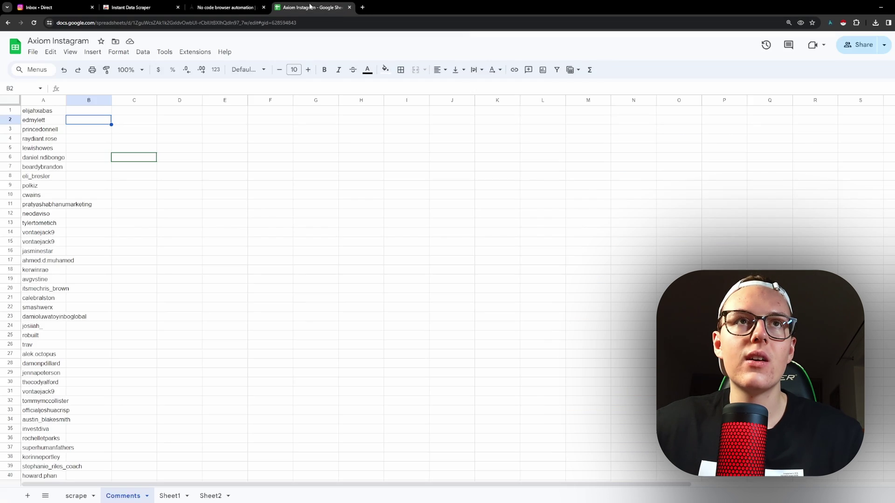
pyautogui.click(211, 292)
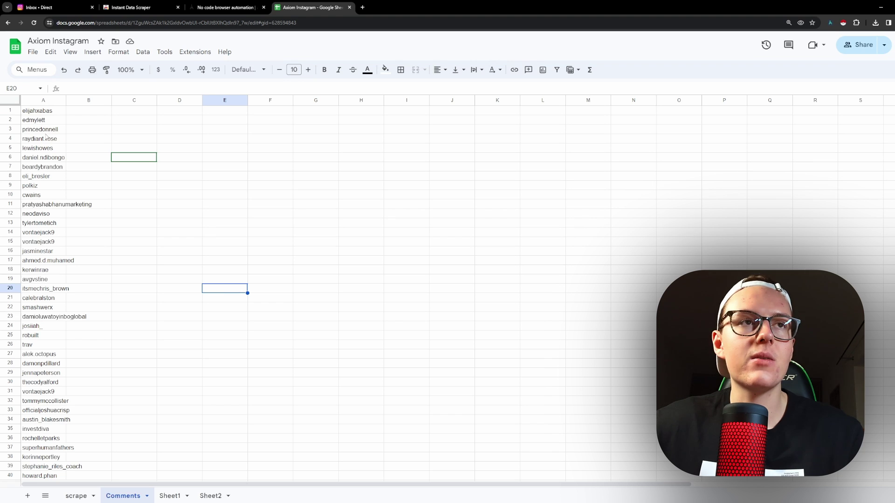
pyautogui.moveTo(42, 111); pyautogui.dragTo(42, 195)
pyautogui.click(226, 7)
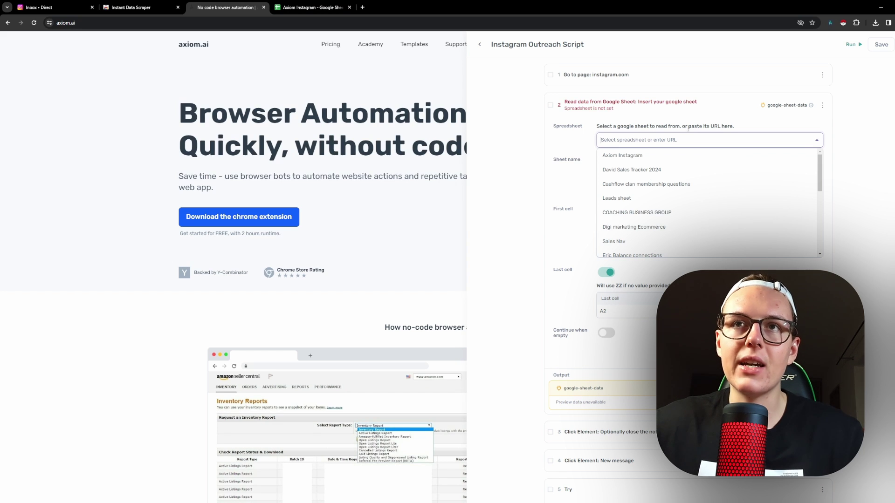
# Choose Axiom Instagram as the spreadsheet and Comments as the sheet, then collapse the step.
pyautogui.click(665, 156)
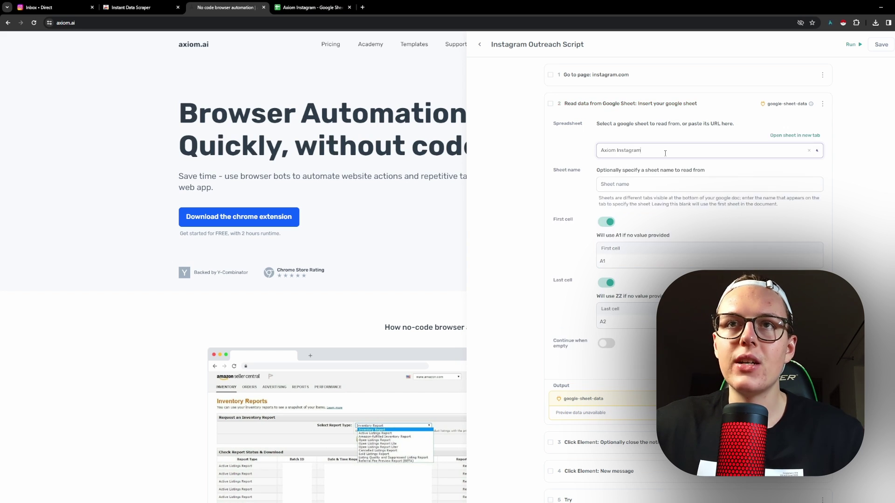
pyautogui.click(642, 186)
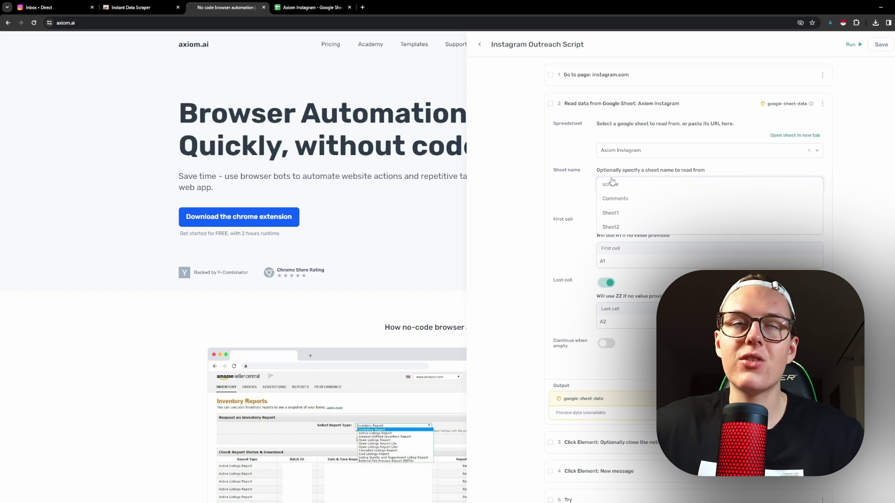
pyautogui.click(312, 7)
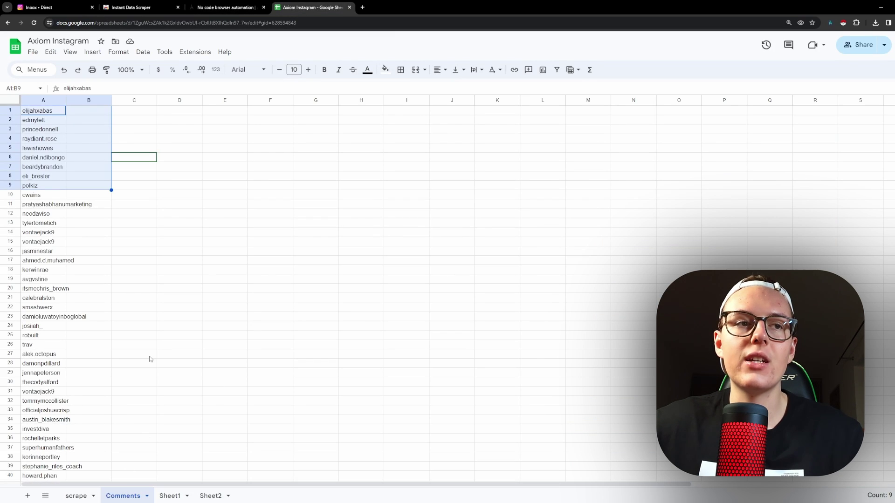
pyautogui.click(226, 8)
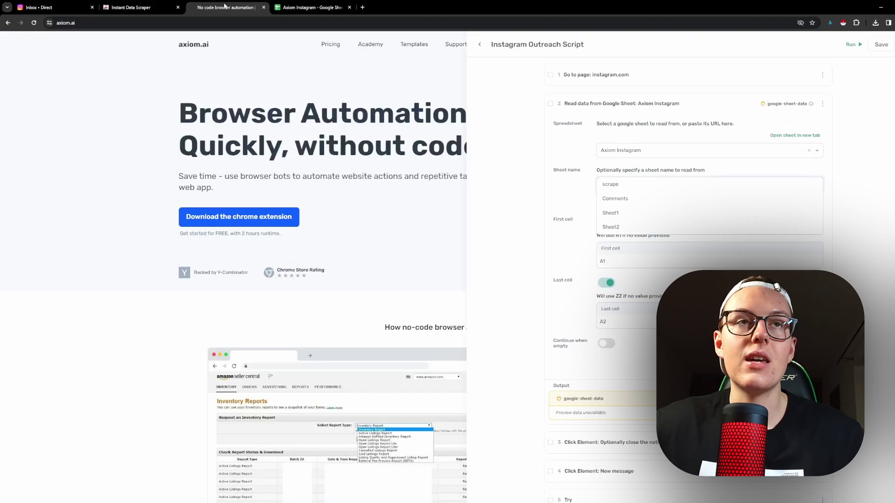
pyautogui.click(619, 199)
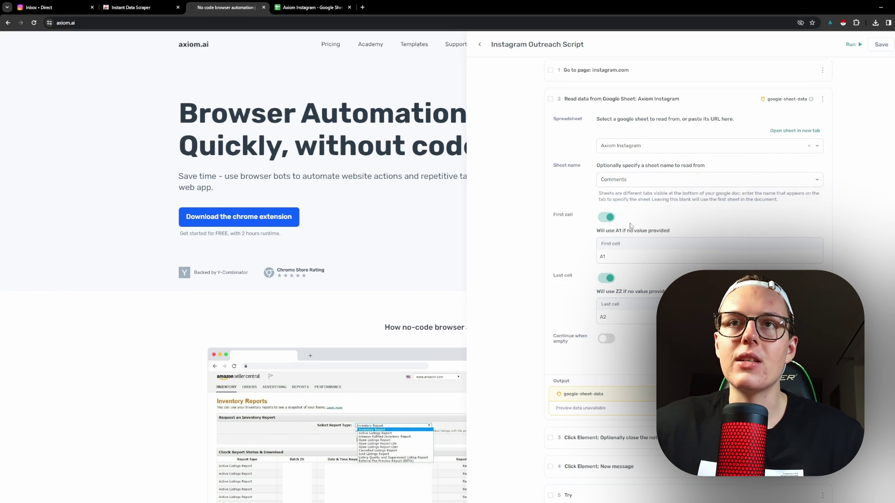
pyautogui.click(702, 106)
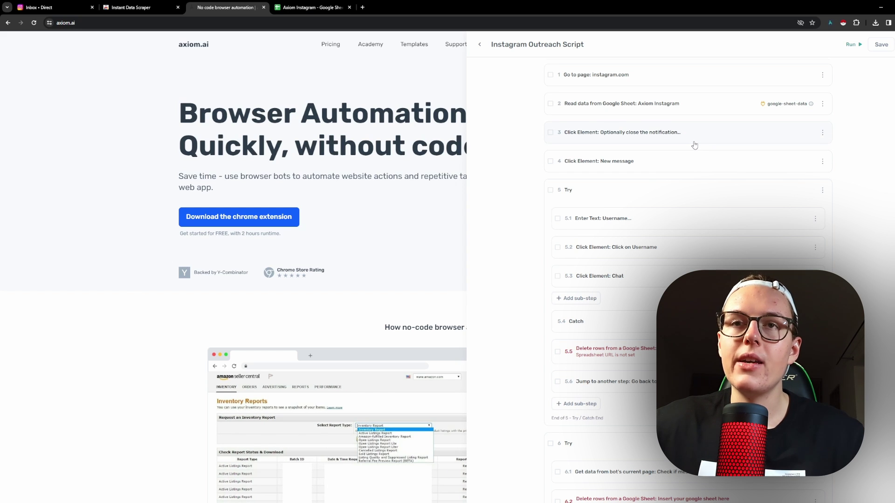
# Point delete-rows step 5.5 at the Axiom Instagram spreadsheet's Comments sheet.
pyautogui.scroll(-3, 693, 144)
pyautogui.click(726, 240)
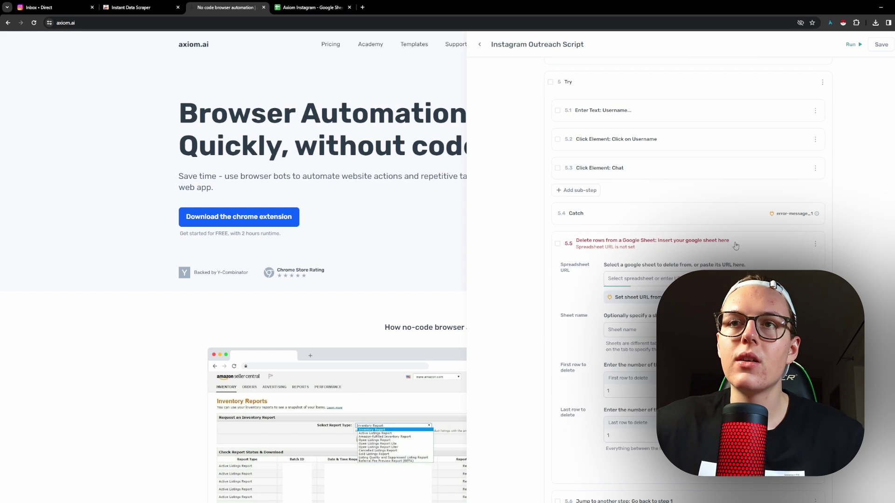
pyautogui.click(660, 278)
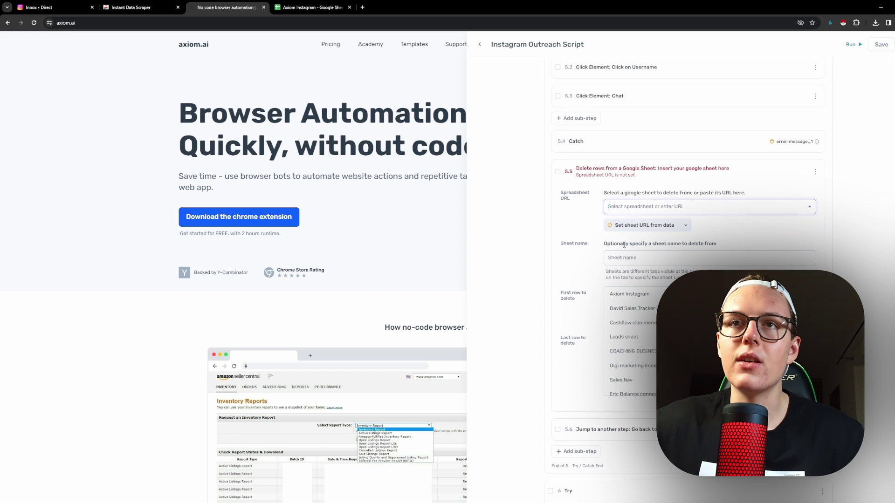
pyautogui.click(634, 298)
pyautogui.click(634, 268)
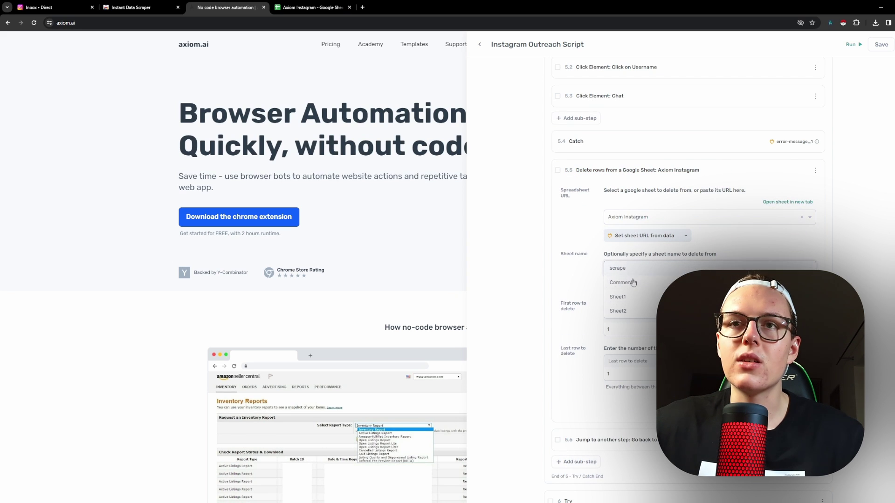
pyautogui.click(629, 279)
pyautogui.click(709, 175)
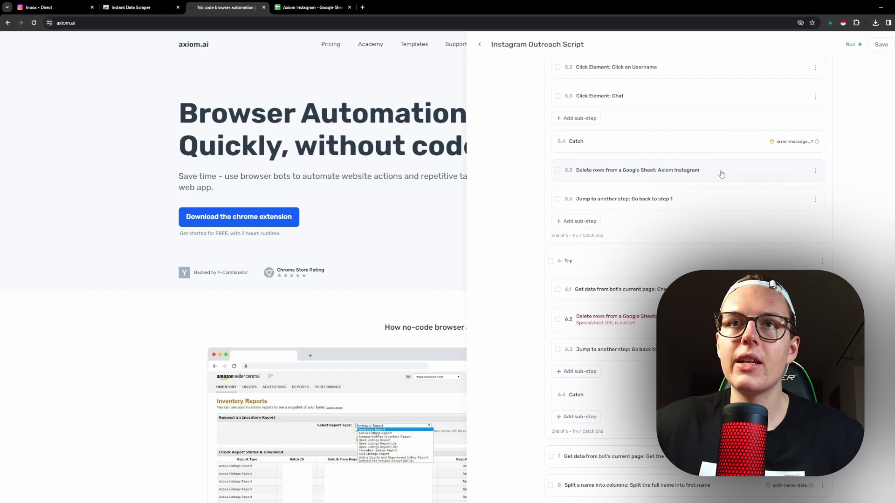
# Set delete-rows step 6.2 to spreadsheet Axiom Instagram and sheet Comments.
pyautogui.scroll(-3, 718, 182)
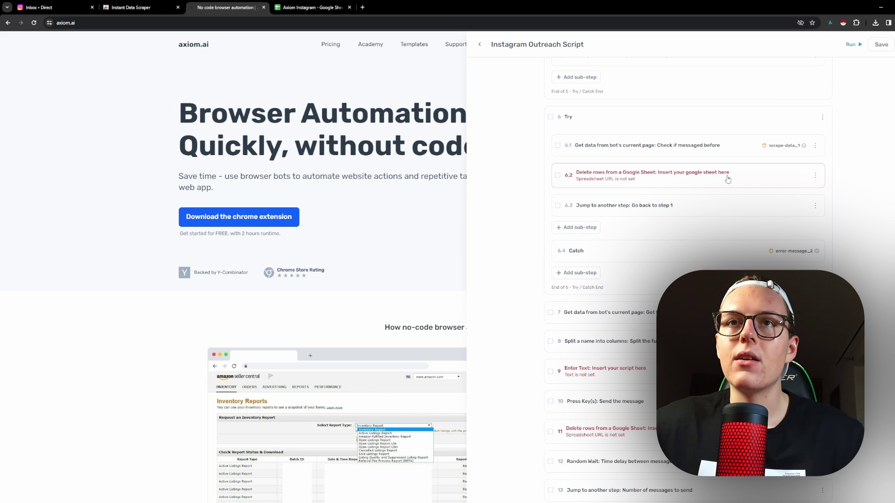
pyautogui.click(751, 180)
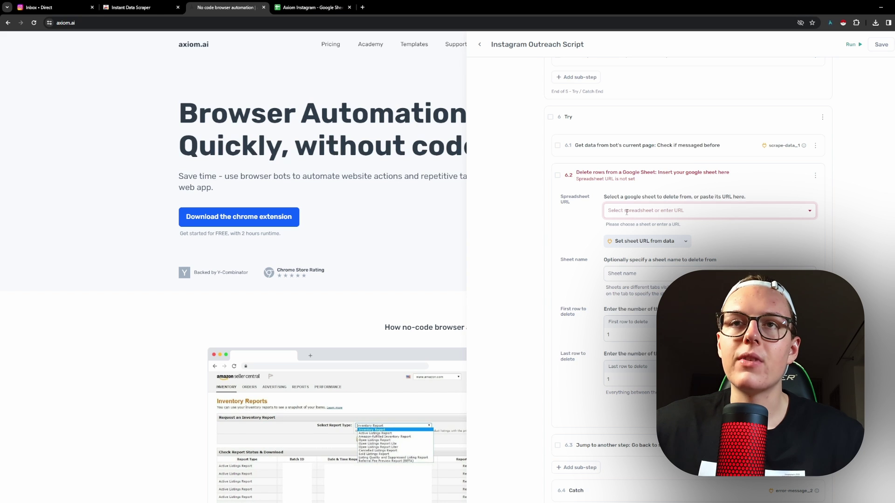
pyautogui.click(626, 212)
pyautogui.click(627, 225)
pyautogui.click(634, 272)
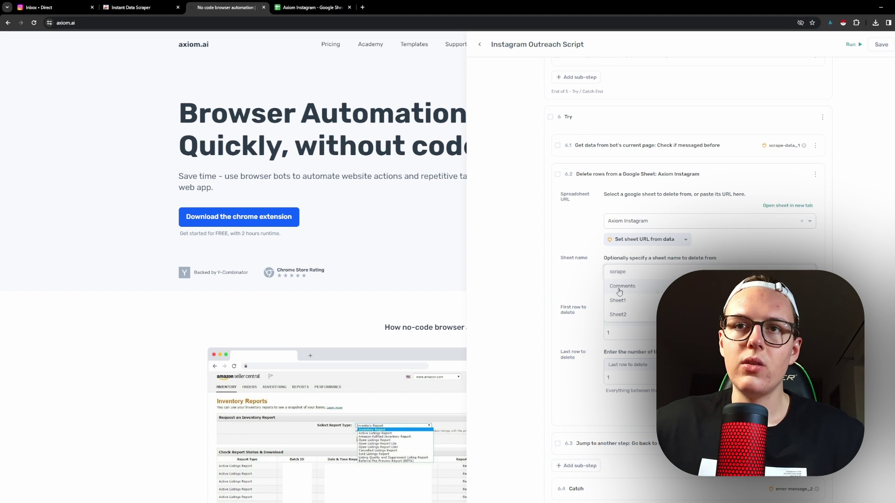
pyautogui.click(620, 287)
# Give delete-rows step 11 the Axiom Instagram spreadsheet and Comments sheet.
pyautogui.scroll(-7, 625, 266)
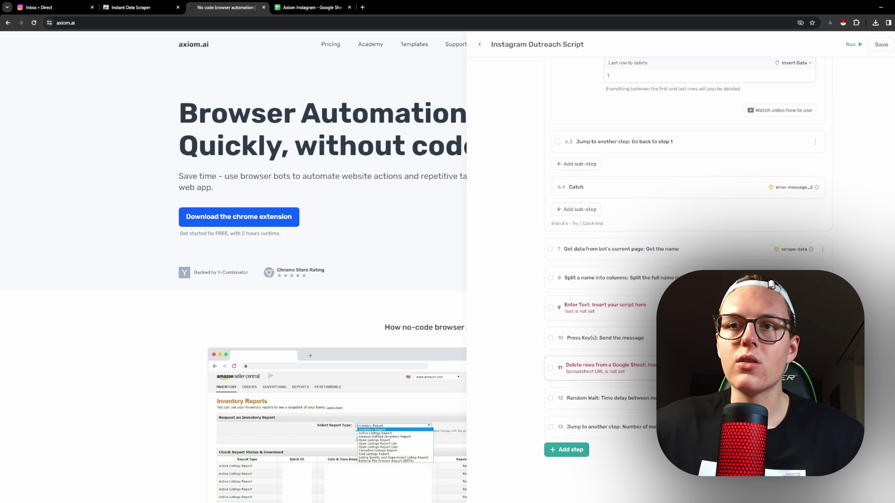
pyautogui.click(699, 368)
pyautogui.click(629, 175)
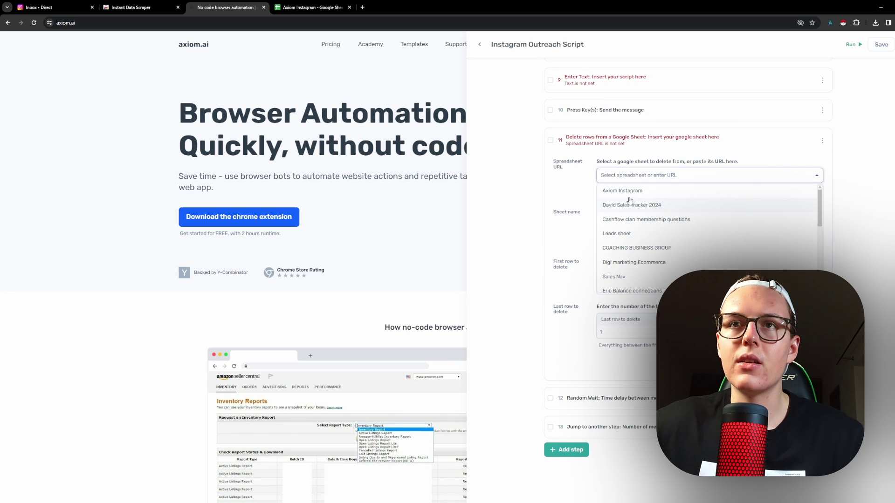
pyautogui.click(625, 191)
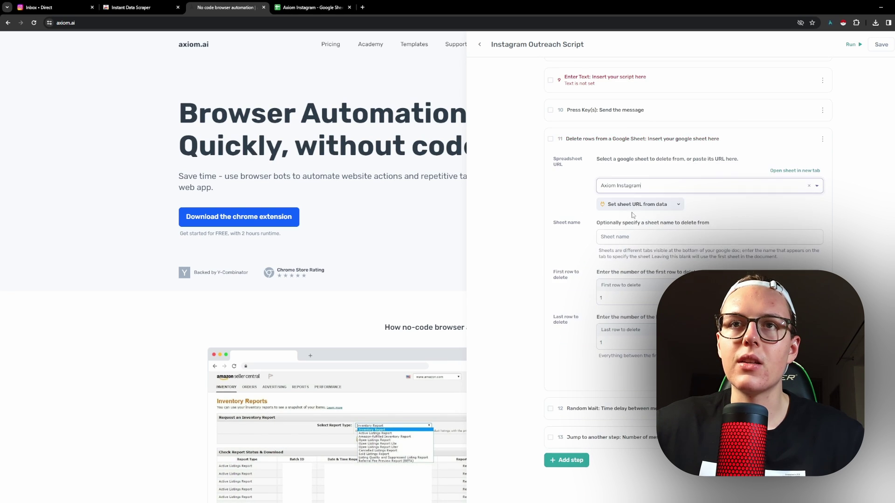
pyautogui.click(605, 238)
pyautogui.click(611, 251)
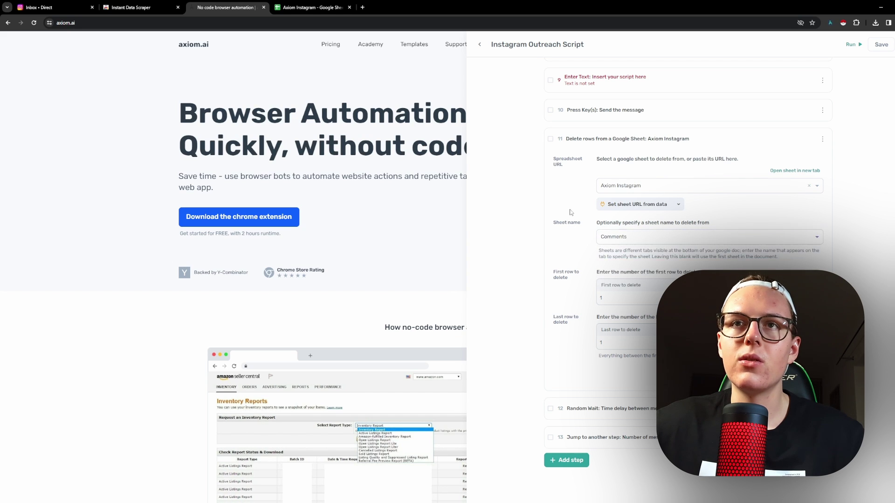
pyautogui.click(731, 142)
# Expand Enter Text step 9 to review its settings, then collapse it.
pyautogui.click(652, 345)
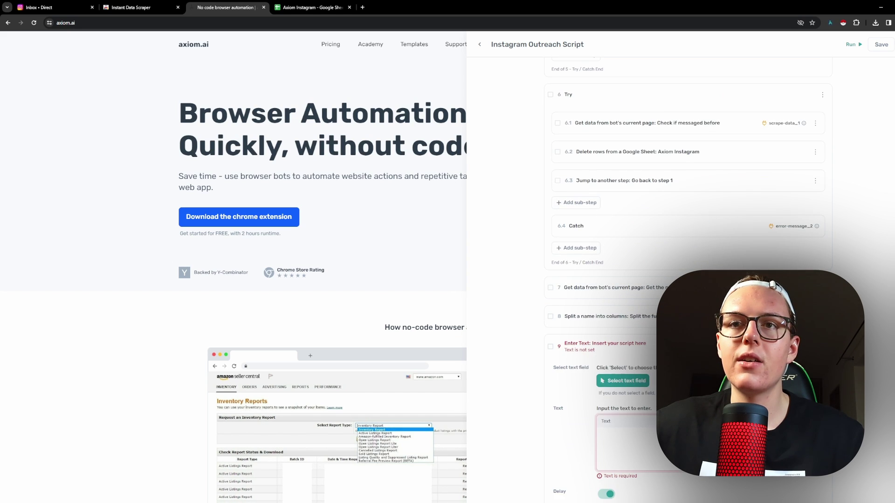
pyautogui.scroll(-2, 662, 279)
pyautogui.click(662, 279)
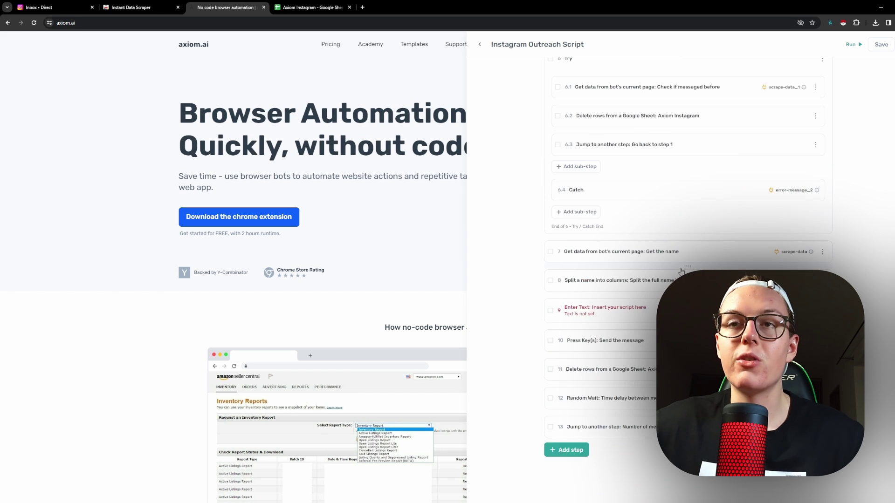
pyautogui.scroll(10, 662, 261)
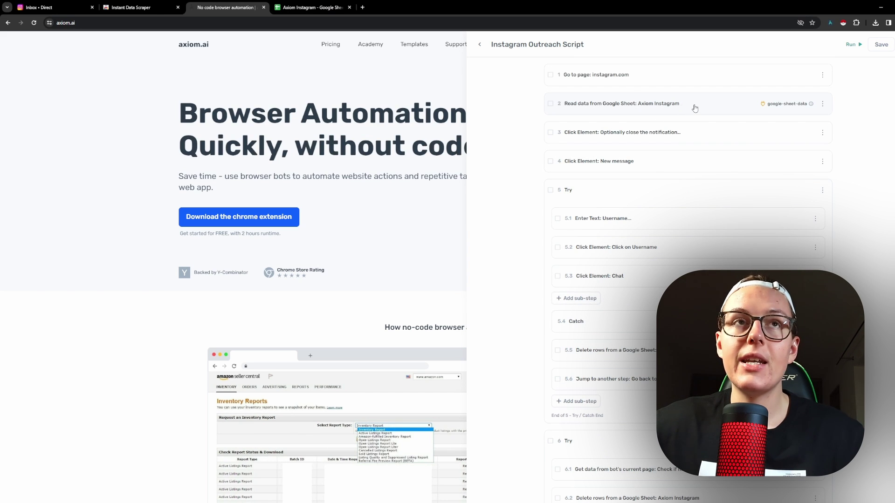
# Check the first username in the sheet, then open a test Instagram chat with your own account.
pyautogui.click(286, 11)
pyautogui.click(40, 112)
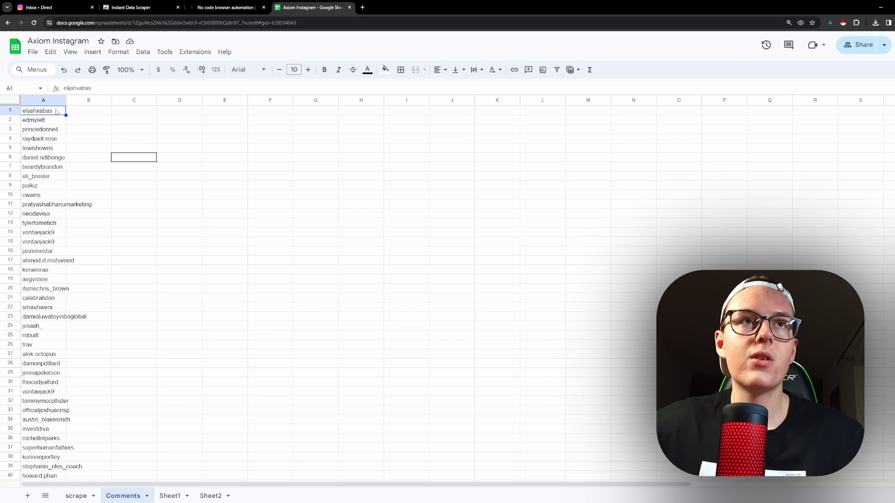
pyautogui.click(168, 9)
pyautogui.click(70, 8)
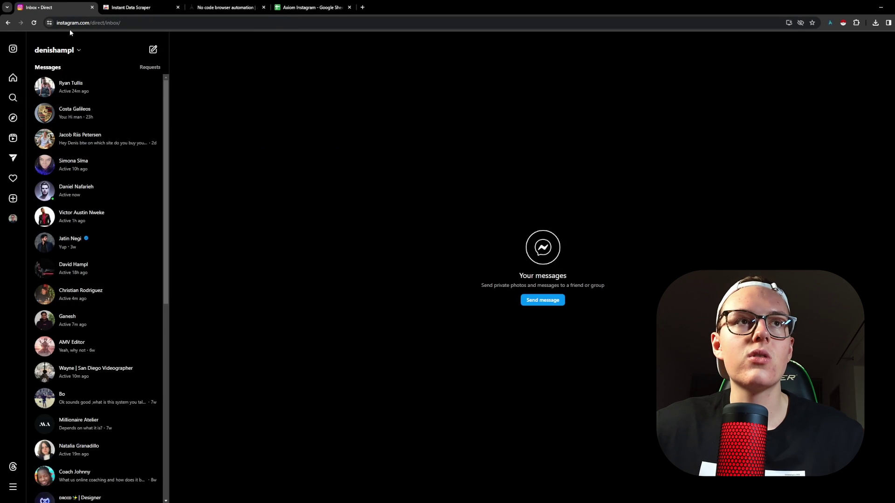
pyautogui.click(153, 50)
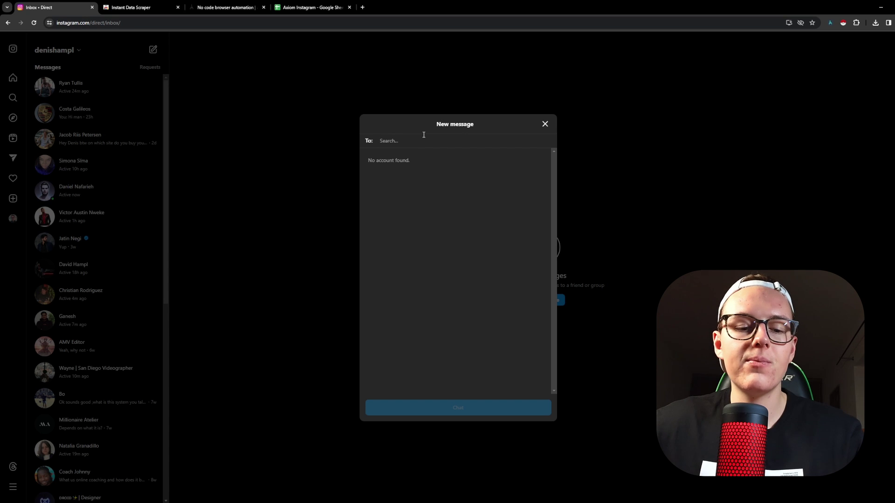
pyautogui.write('de')
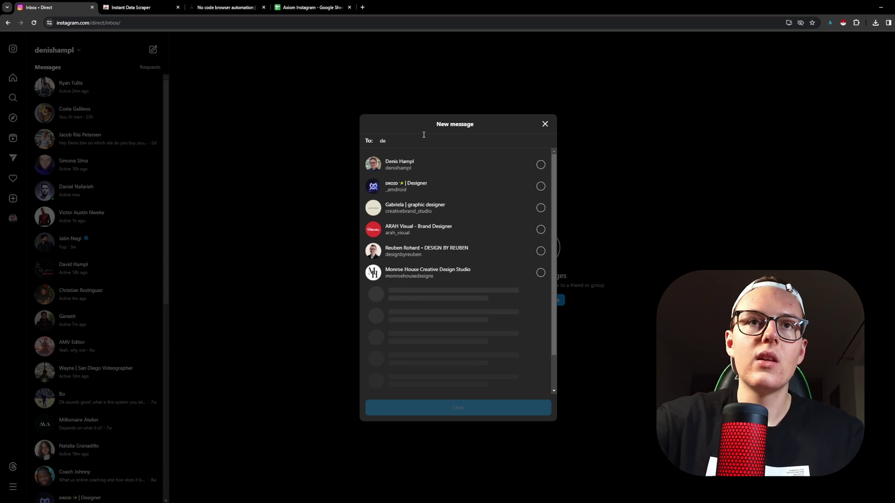
pyautogui.click(457, 168)
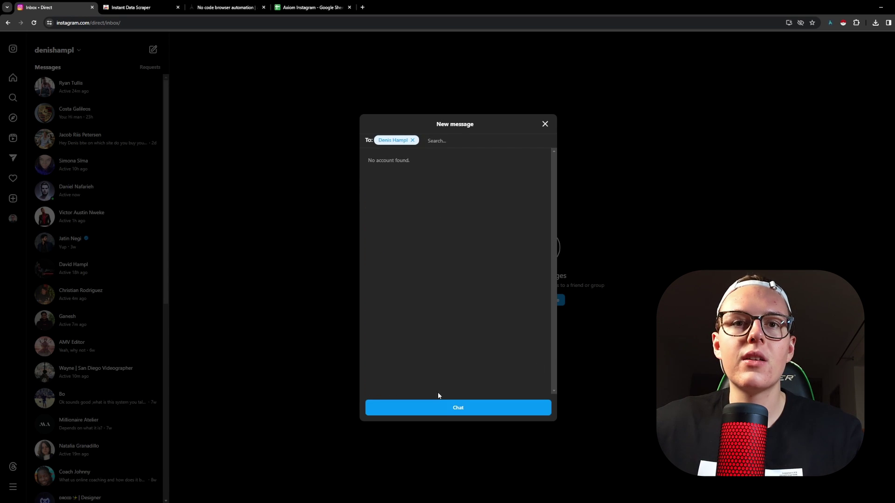
pyautogui.click(426, 409)
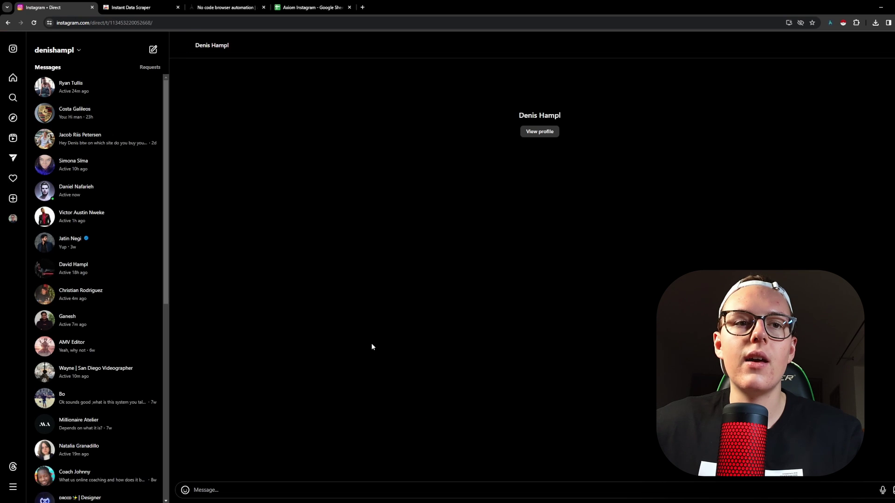
pyautogui.write('what')
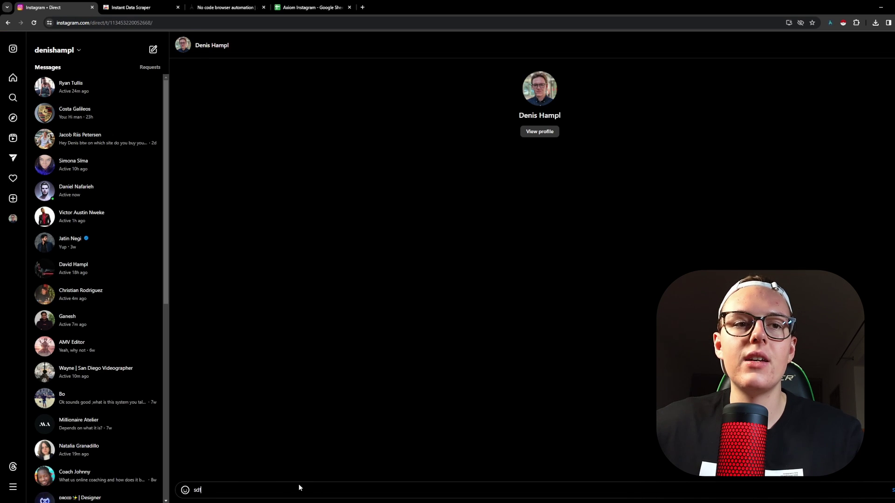
pyautogui.press('BackSpace')
pyautogui.press('BackSpace')
pyautogui.press('BackSpace')
pyautogui.press('BackSpace')
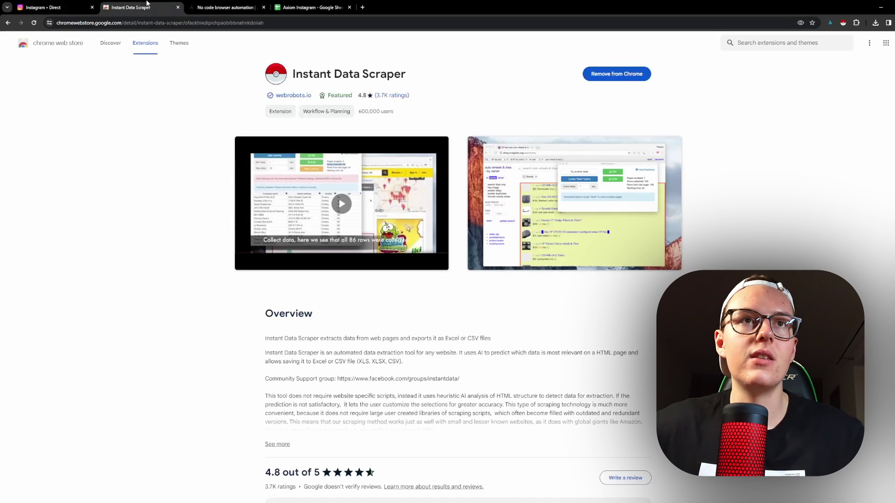
# Return to the Axiom outreach script and collapse the step 5 Try block.
pyautogui.click(150, 6)
pyautogui.click(256, 3)
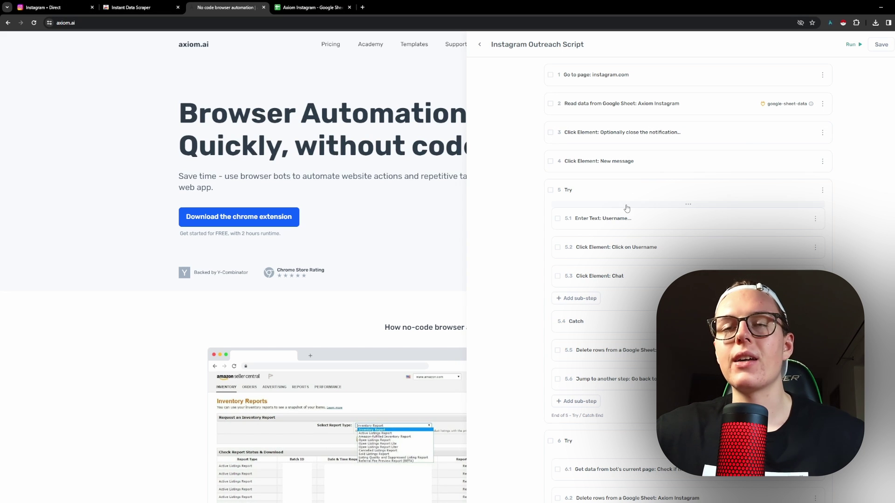
pyautogui.scroll(-2, 620, 190)
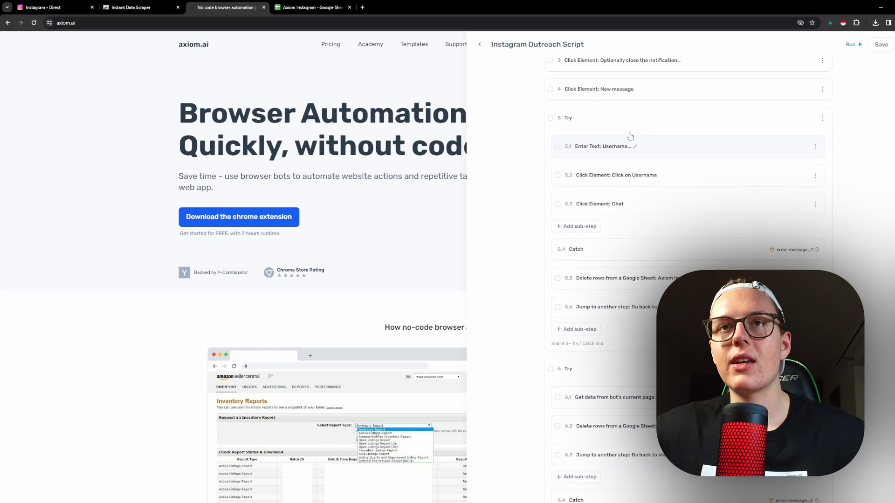
pyautogui.click(632, 123)
# Collapse the step 6 Try block and expand Enter Text step 9.
pyautogui.click(619, 191)
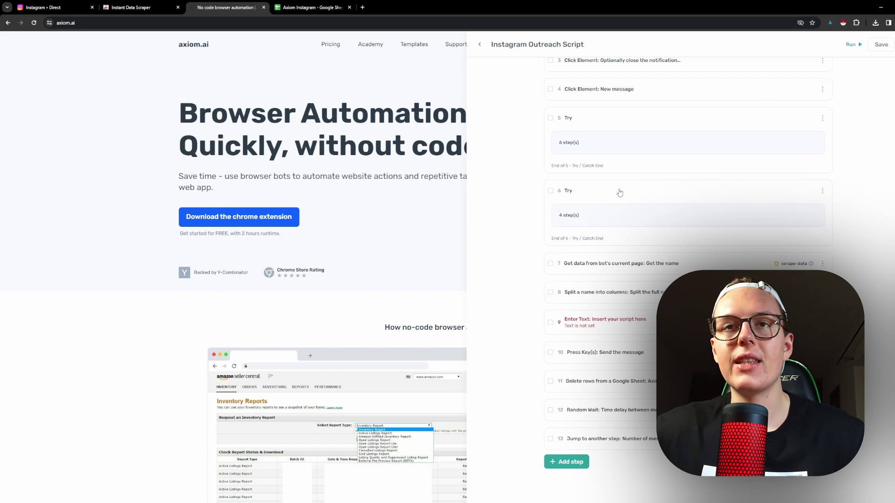
pyautogui.scroll(-1, 620, 192)
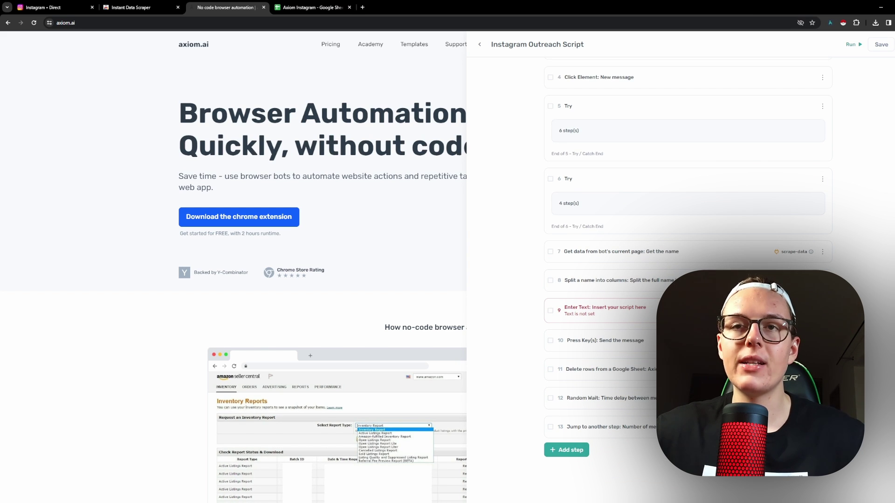
pyautogui.click(646, 308)
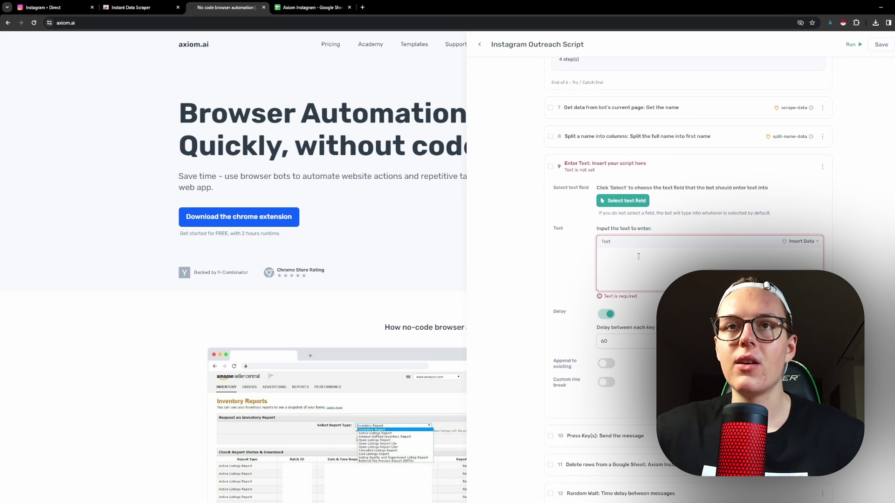
# Write step 9's message as 'Hi', the sheet's Column A first name, then ', how's it going?'.
pyautogui.write('H')
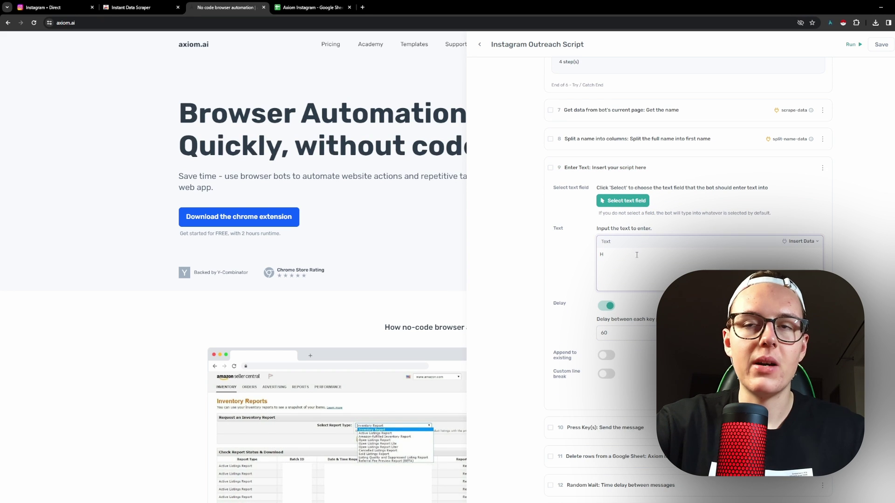
pyautogui.write('i')
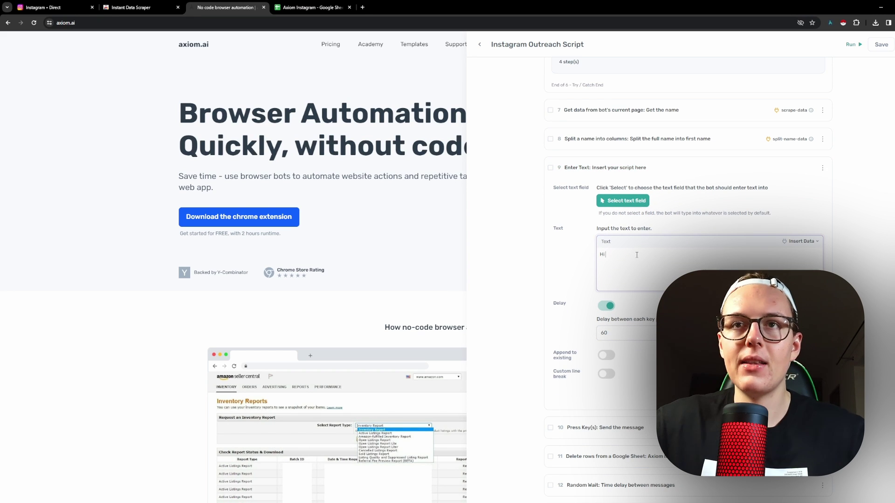
pyautogui.click(793, 243)
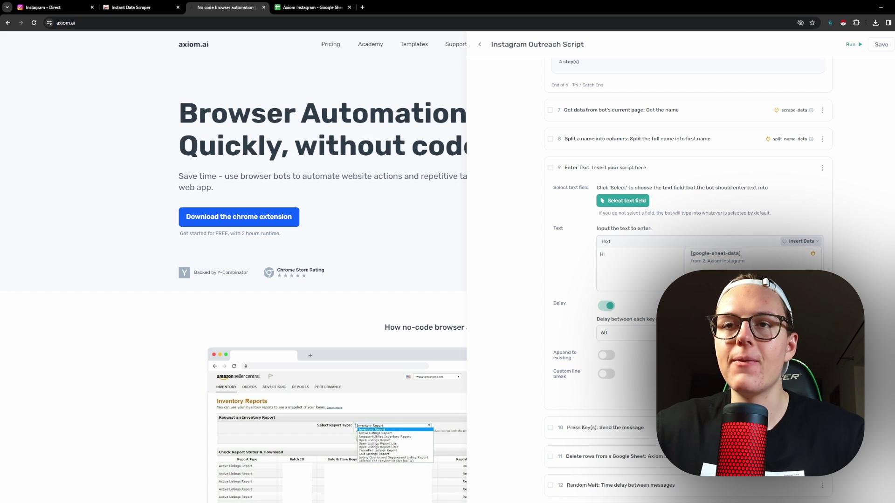
pyautogui.click(715, 254)
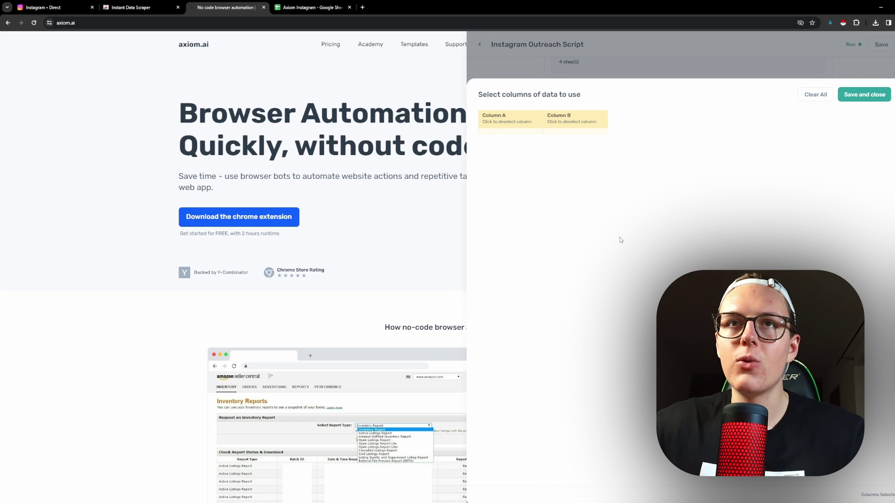
pyautogui.click(816, 95)
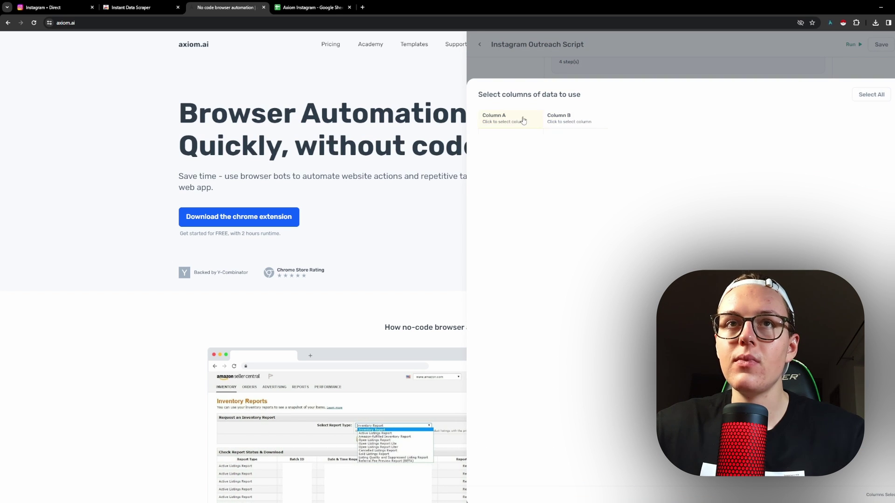
pyautogui.click(507, 122)
pyautogui.click(860, 96)
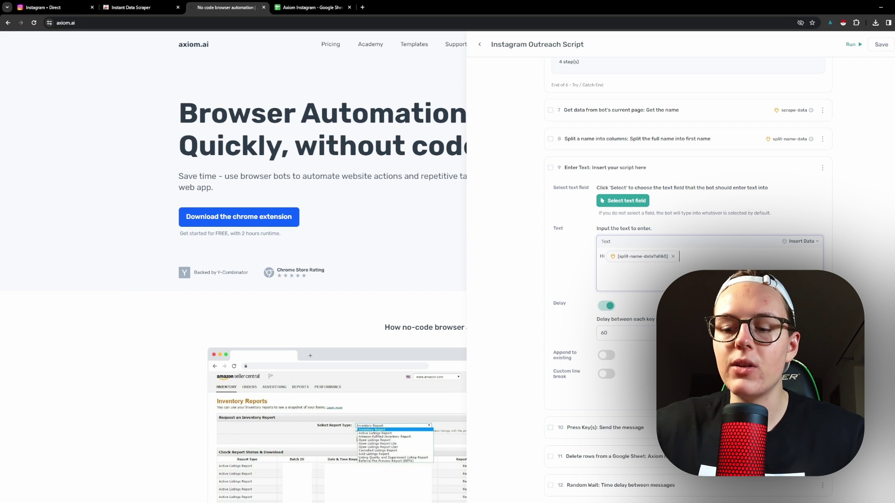
pyautogui.write(',')
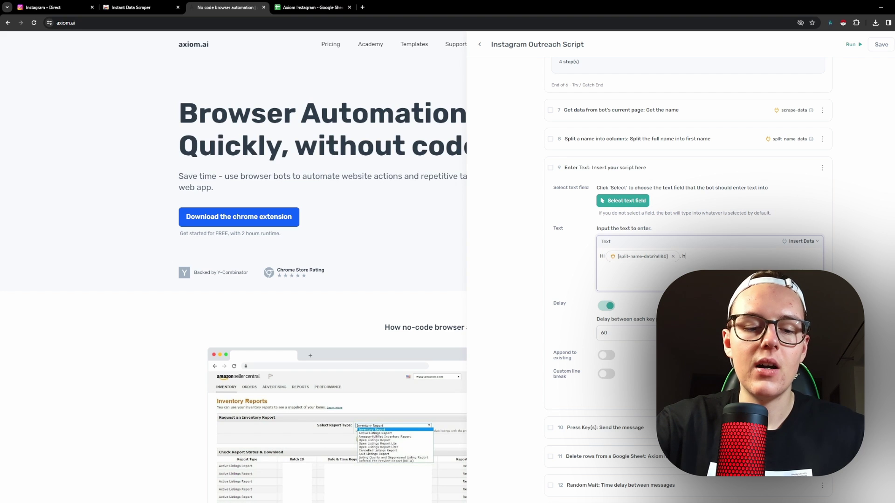
pyautogui.write(" how's ")
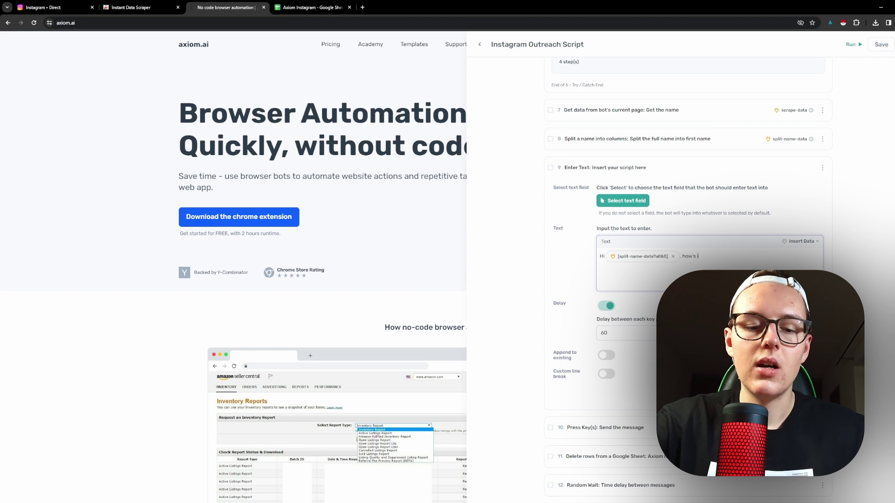
pyautogui.write('it going')
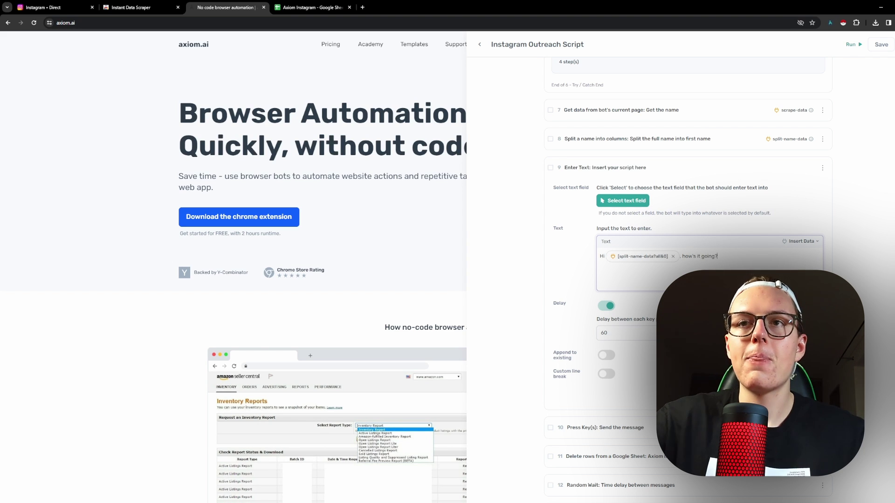
pyautogui.write('?')
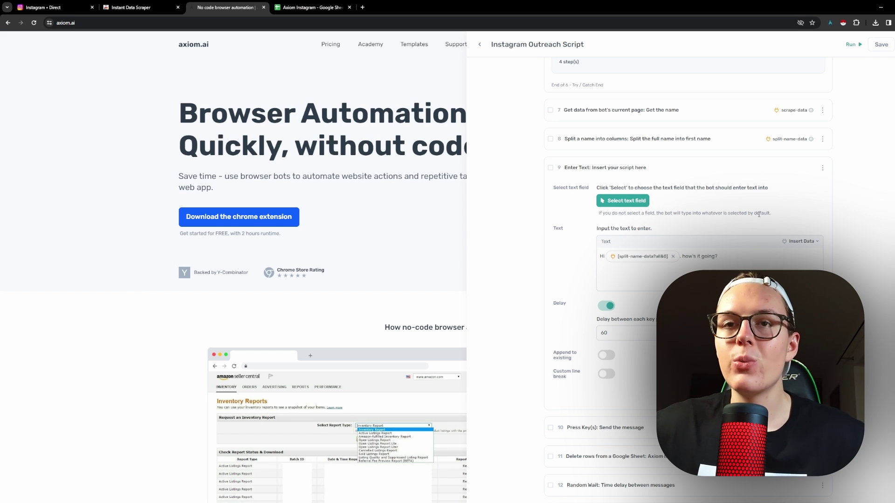
# Collapse step 9, save the script, and show its cloud or desktop run options.
pyautogui.click(768, 171)
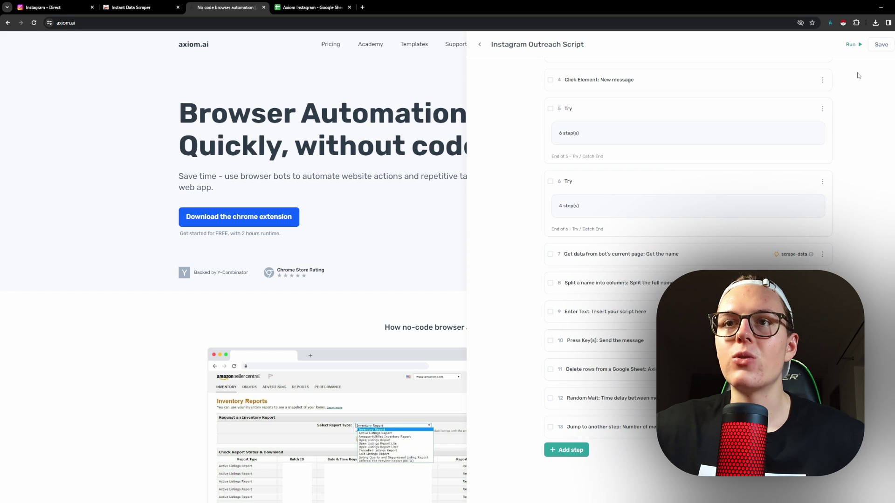
pyautogui.click(882, 44)
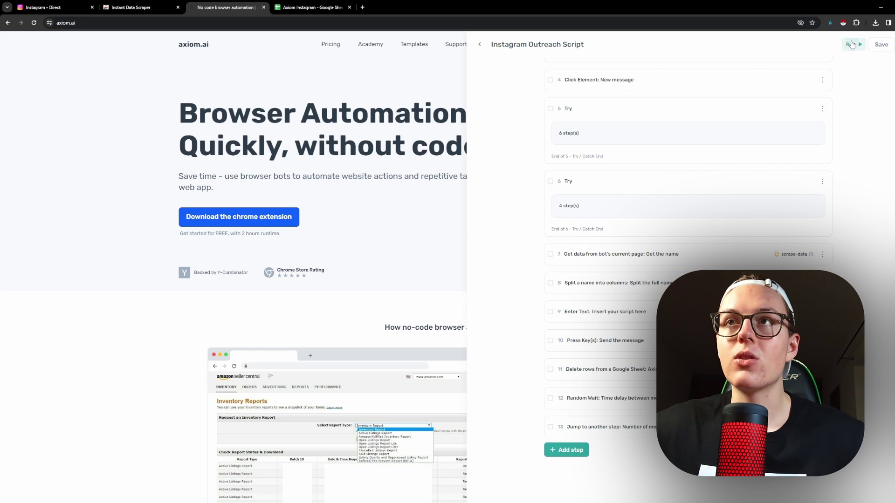
pyautogui.click(856, 45)
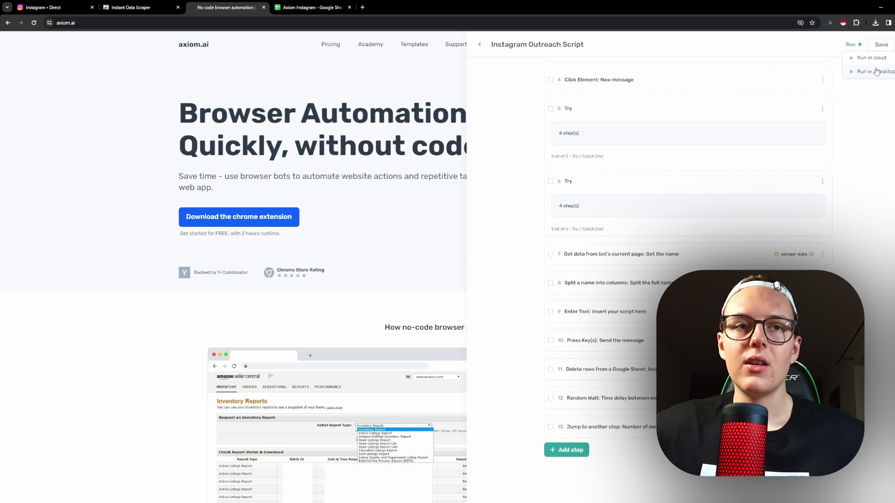
pyautogui.click(863, 96)
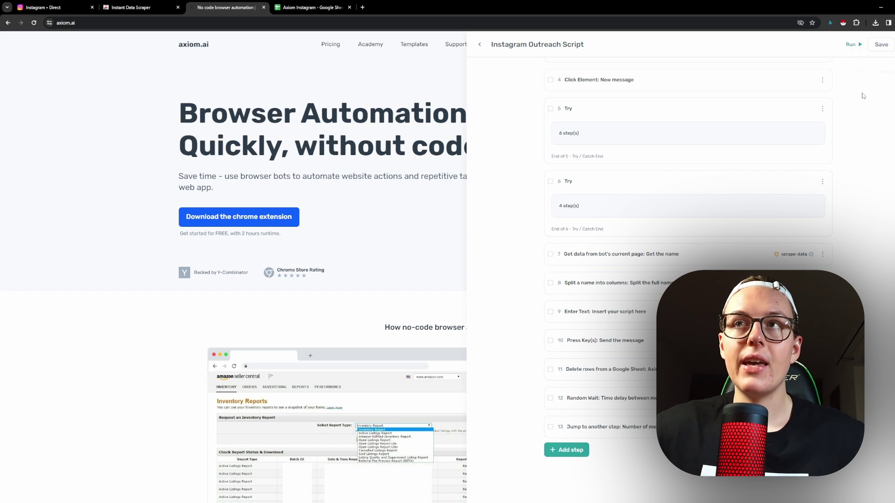
pyautogui.click(851, 46)
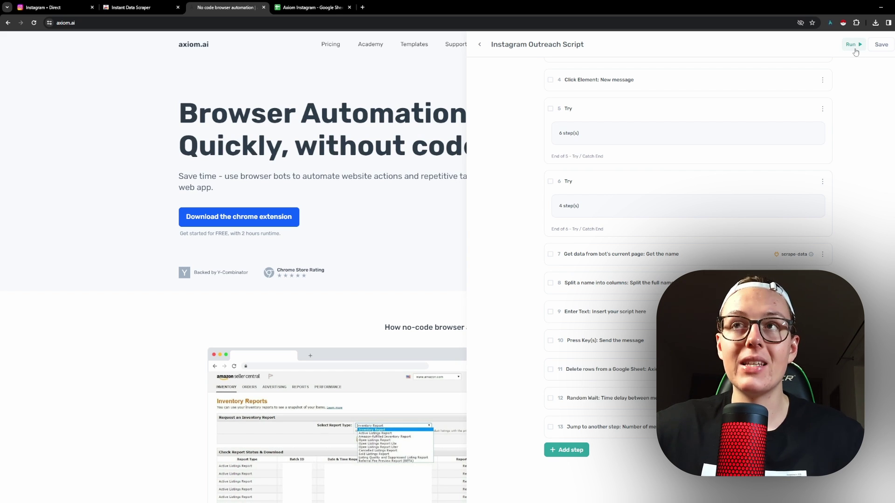
pyautogui.moveTo(856, 52)
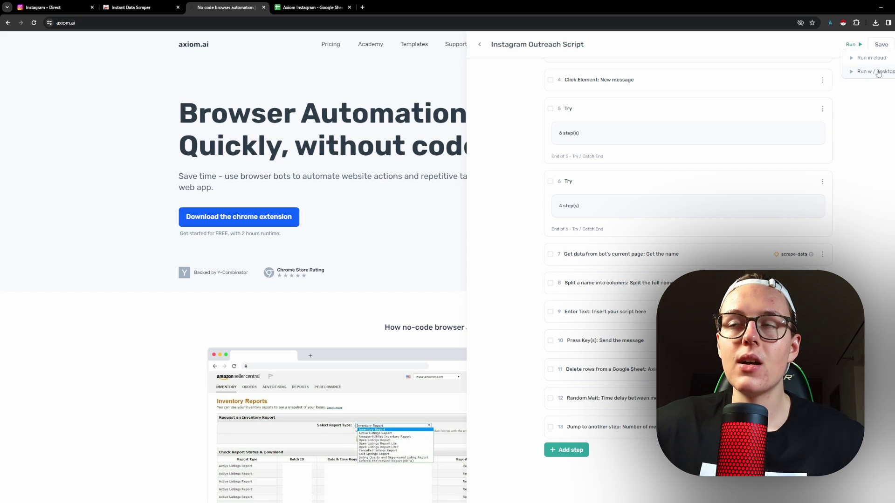
# Run the script on desktop, messaging the first lead's username with a 'Hi <first name>, how's it going' greeting.
pyautogui.click(878, 72)
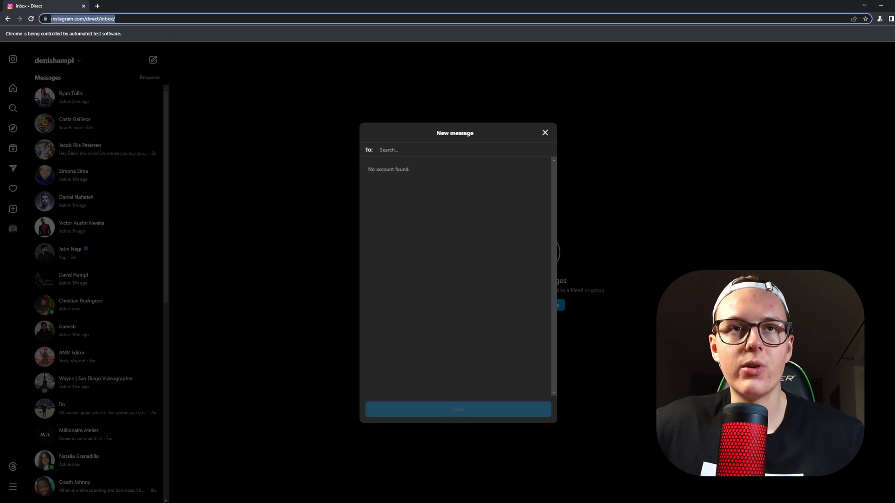
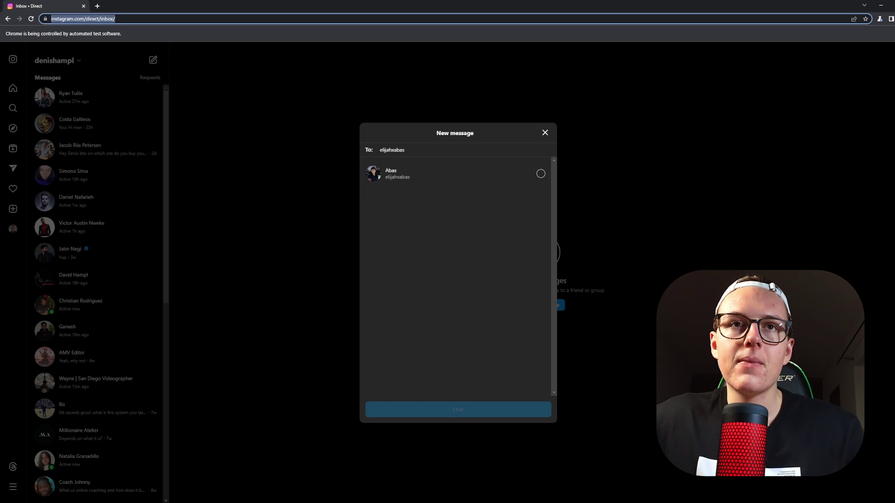
pyautogui.click(540, 174)
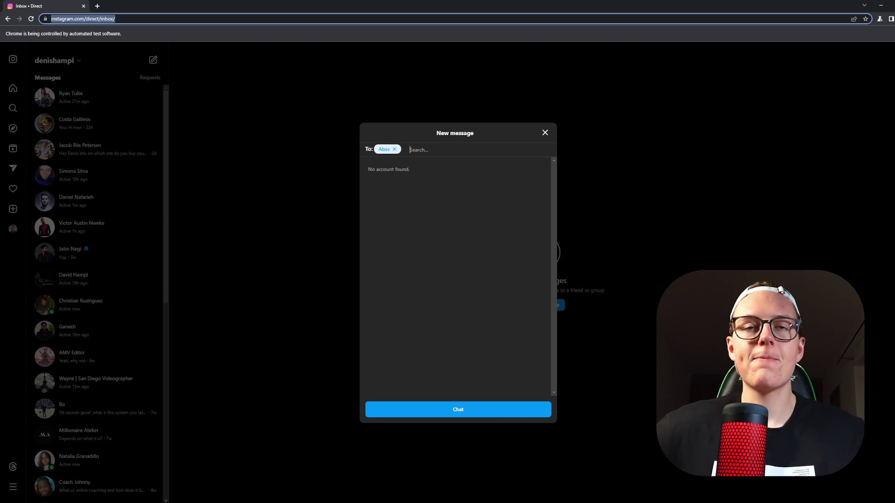
pyautogui.click(458, 409)
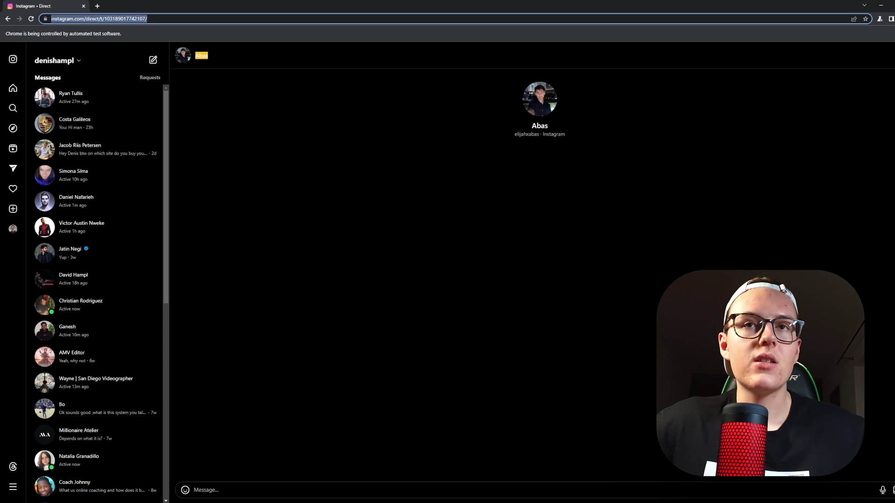
pyautogui.write("Hi Abas, how's it")
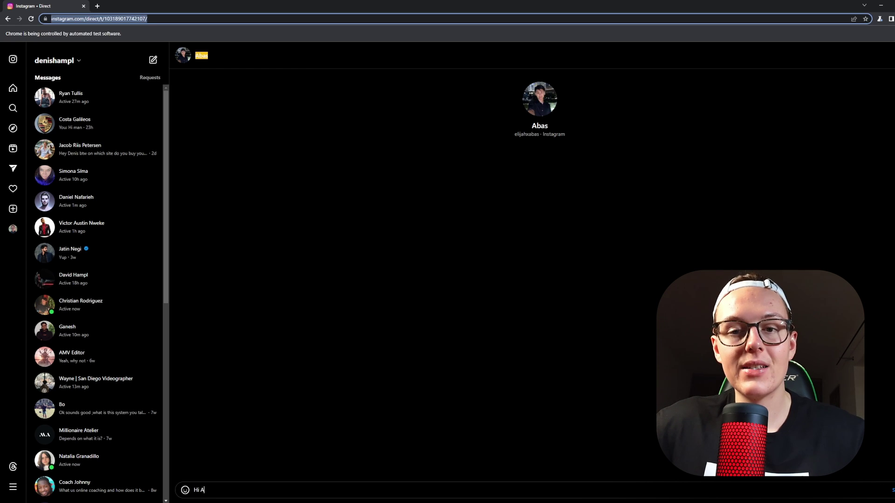
pyautogui.write(' going')
pyautogui.press('Return')
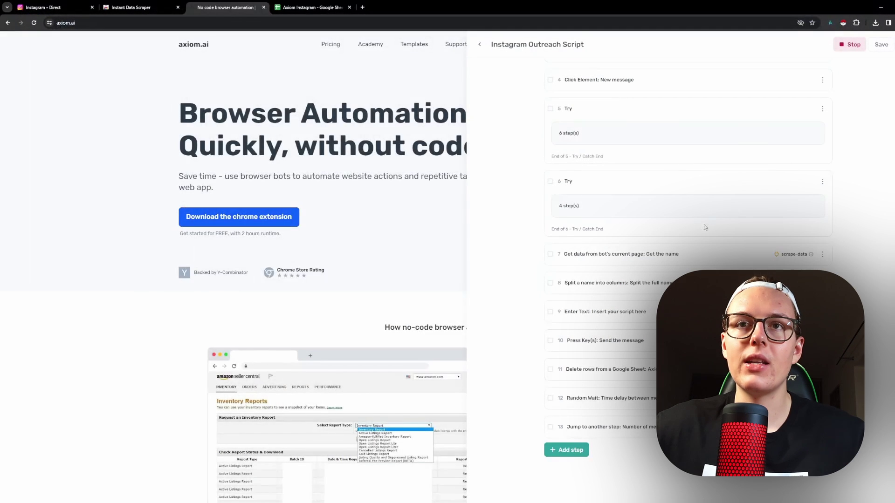
pyautogui.scroll(-5, 326, 279)
pyautogui.click(605, 398)
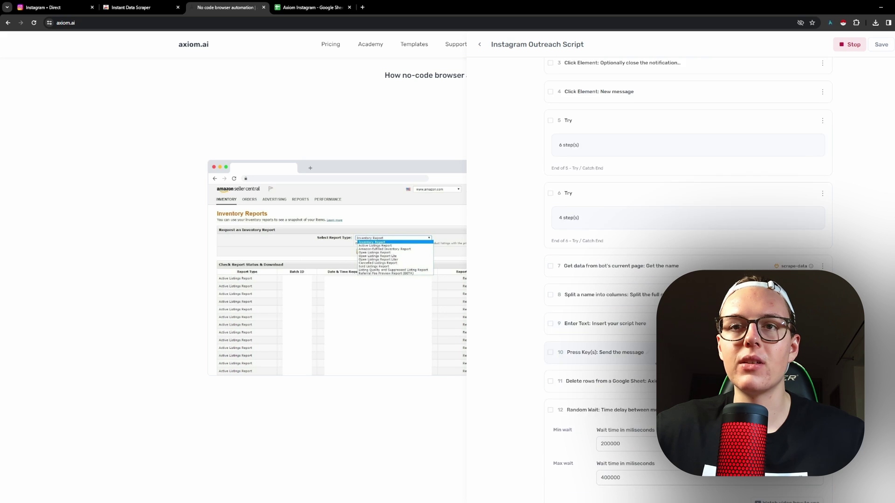
pyautogui.moveTo(628, 339); pyautogui.dragTo(548, 336)
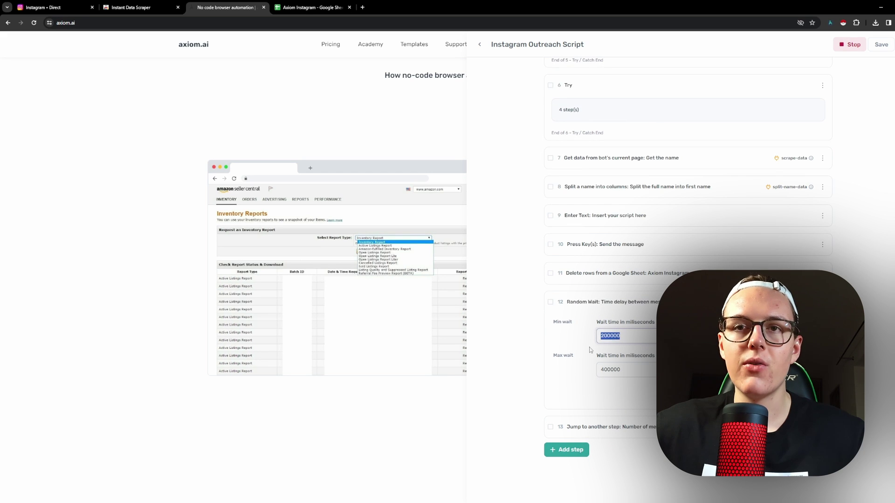
pyautogui.click(579, 345)
pyautogui.moveTo(629, 368); pyautogui.dragTo(569, 367)
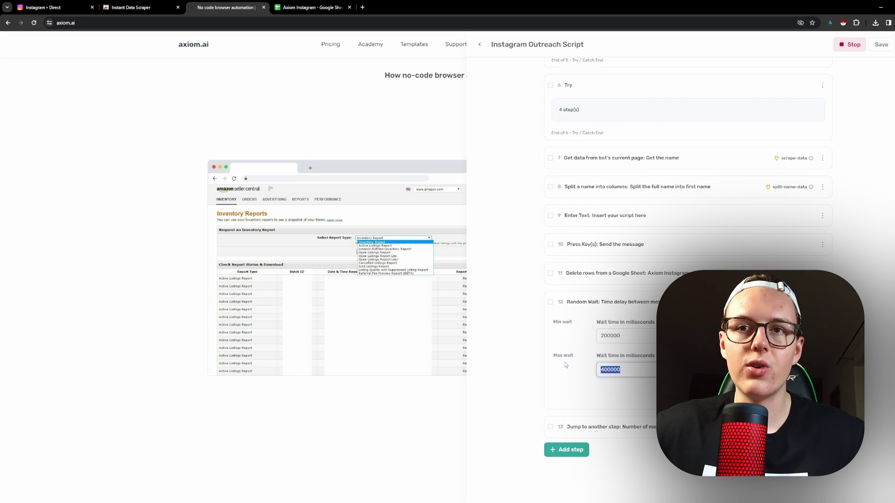
pyautogui.click(581, 378)
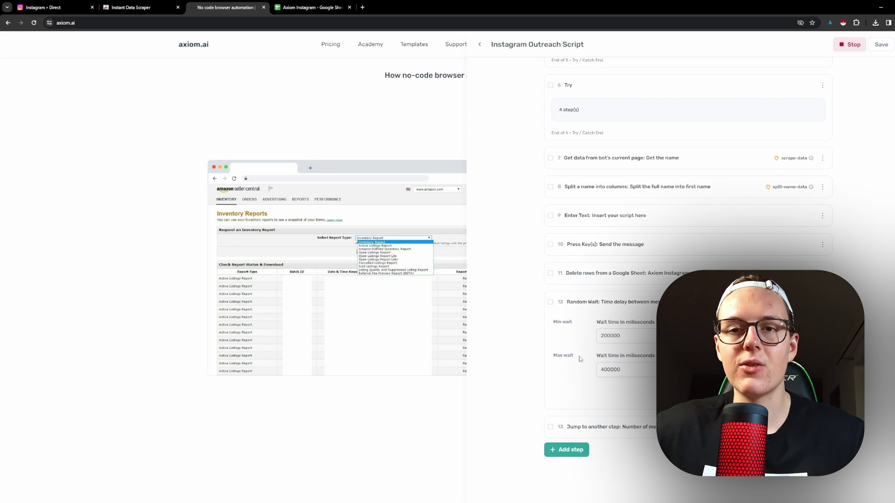
pyautogui.moveTo(621, 337); pyautogui.dragTo(592, 341)
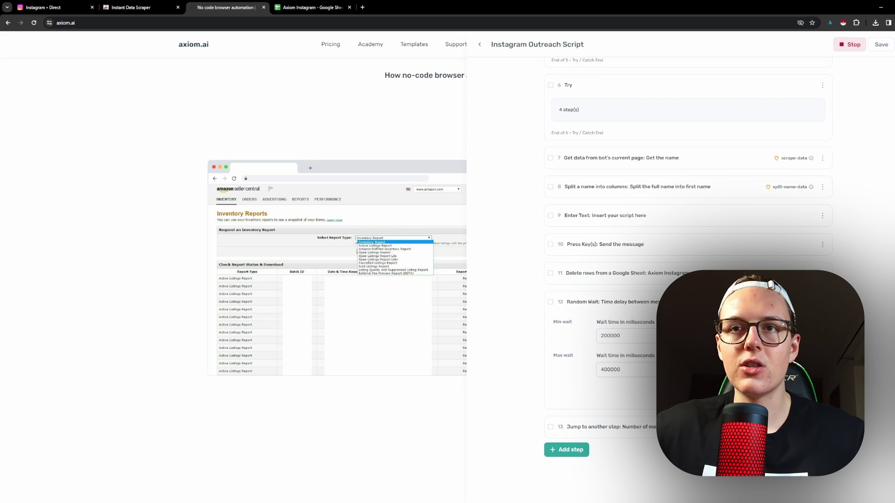
pyautogui.moveTo(655, 322); pyautogui.dragTo(626, 322)
pyautogui.click(628, 325)
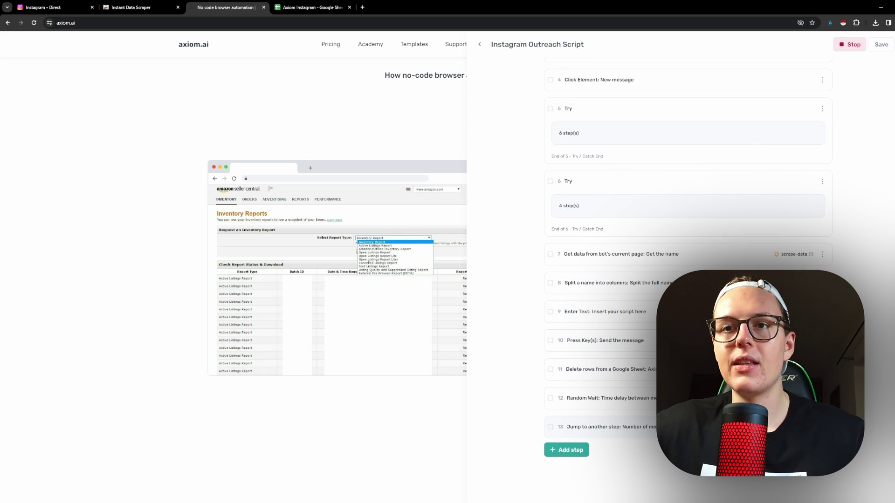
# Confirm step 13 jumps to step 2 with maximum cycles 50, then stop the running script.
pyautogui.click(611, 427)
pyautogui.doubleClick(655, 422)
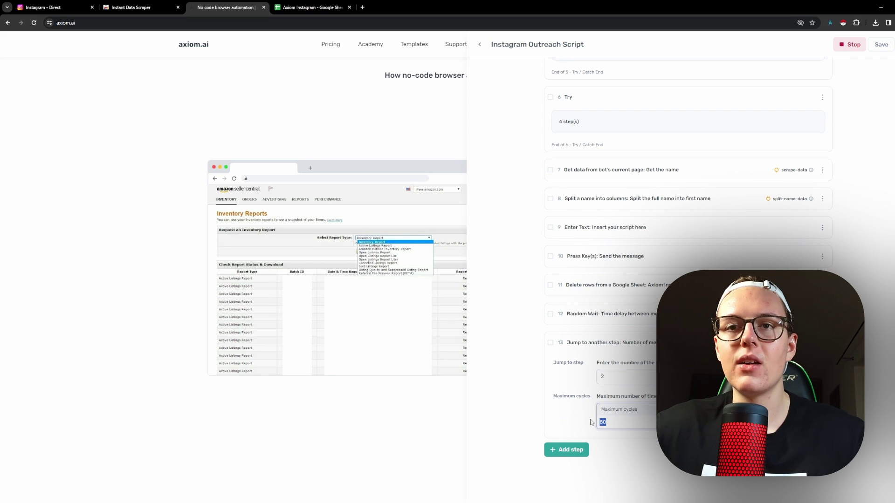
pyautogui.click(627, 421)
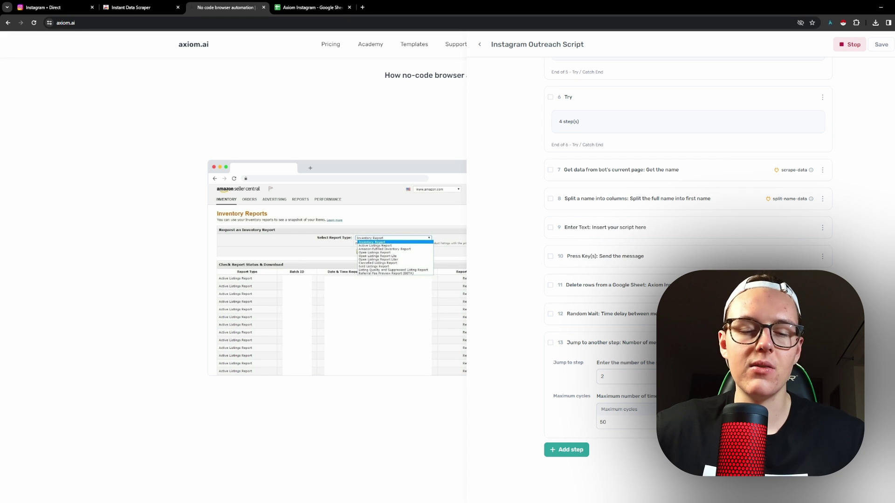
pyautogui.doubleClick(625, 425)
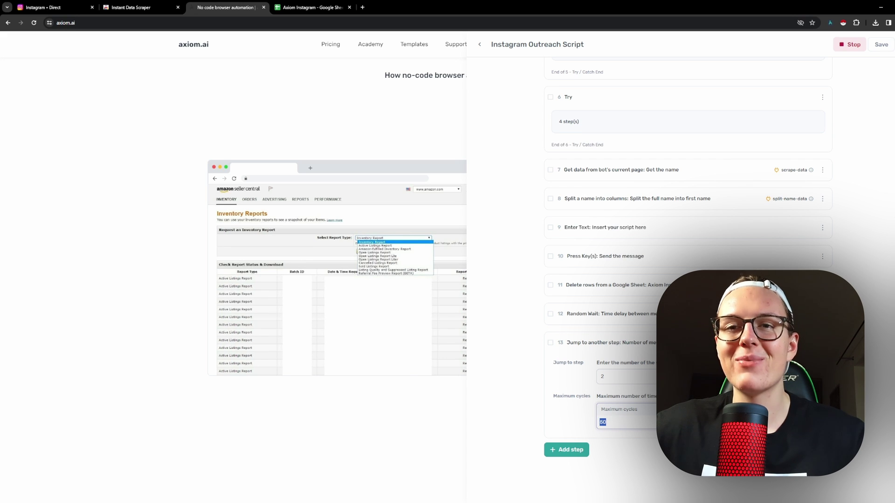
pyautogui.press('Escape')
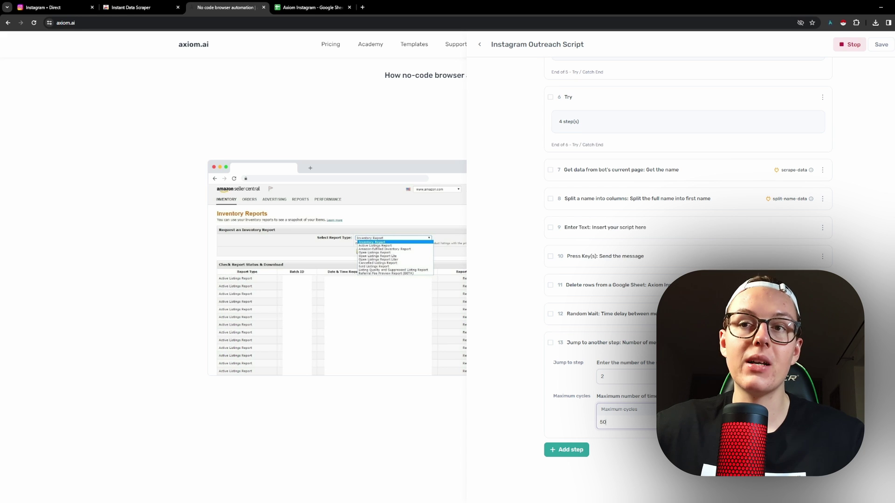
pyautogui.click(606, 343)
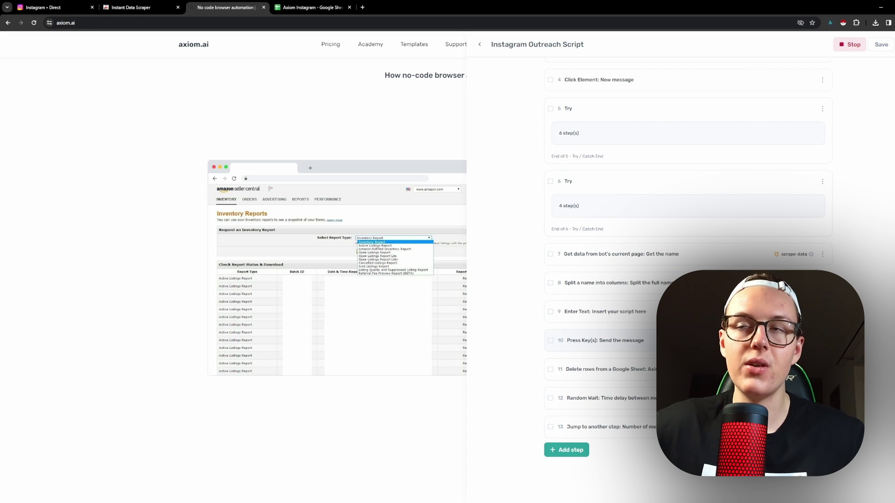
pyautogui.click(851, 44)
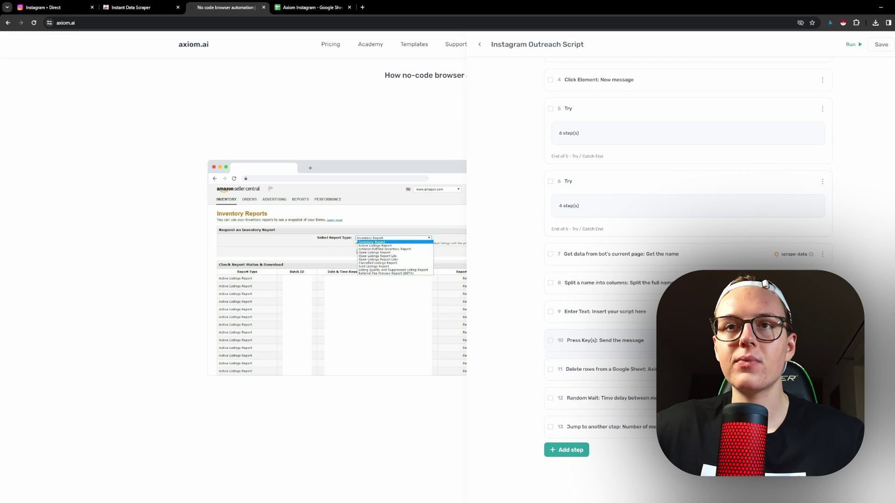
pyautogui.scroll(2, 687, 280)
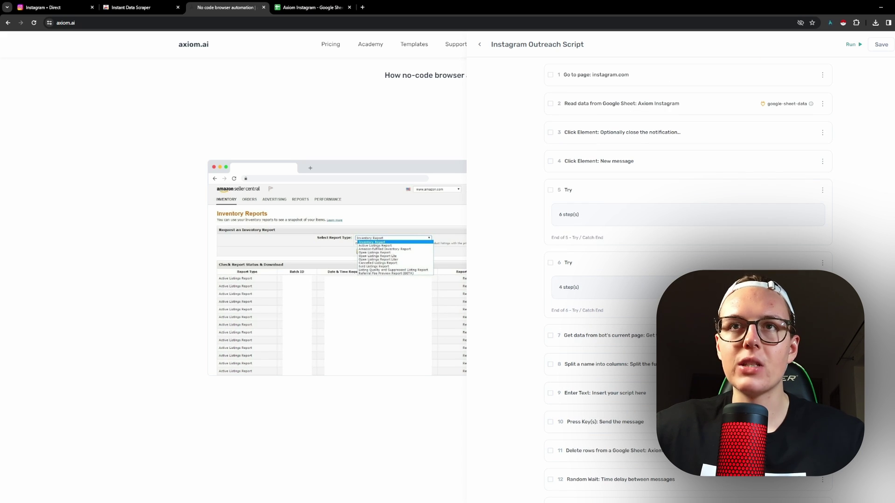
pyautogui.scroll(-2, 709, 252)
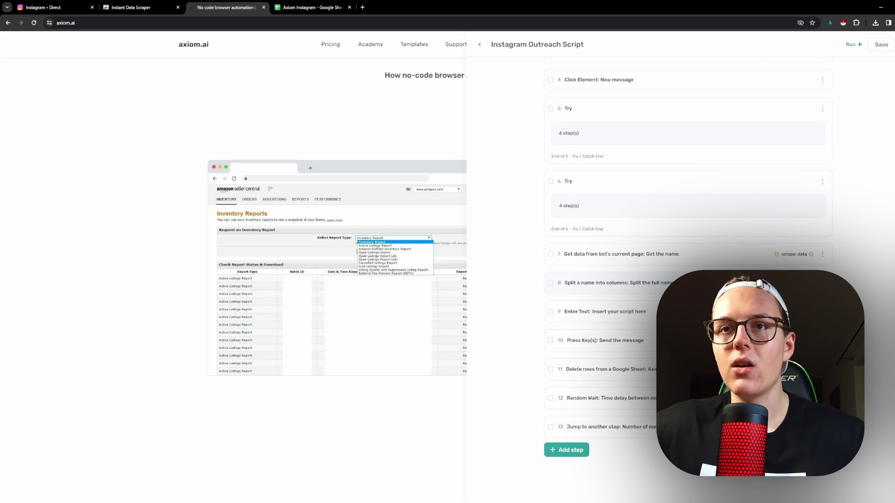
pyautogui.scroll(1, 713, 264)
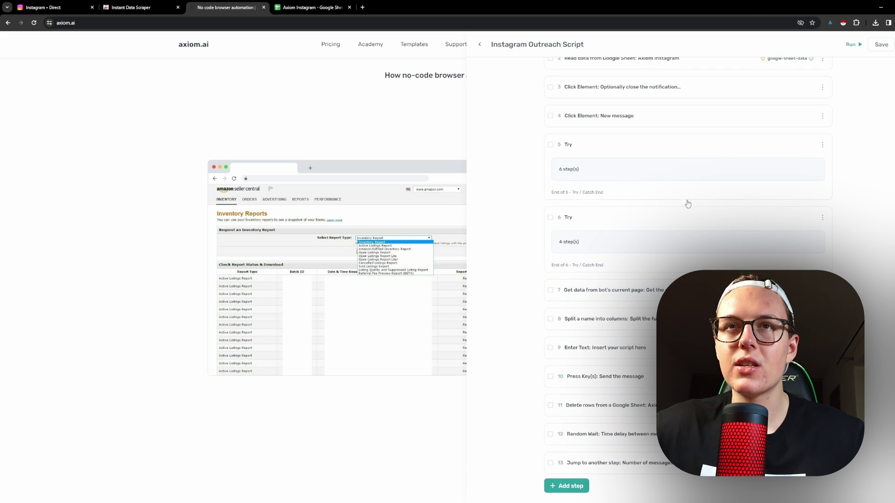
pyautogui.click(686, 158)
pyautogui.click(687, 154)
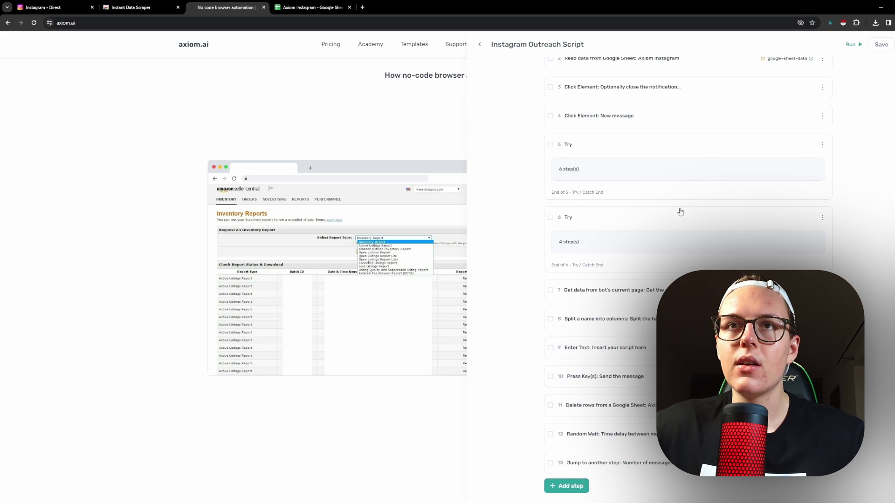
pyautogui.click(670, 215)
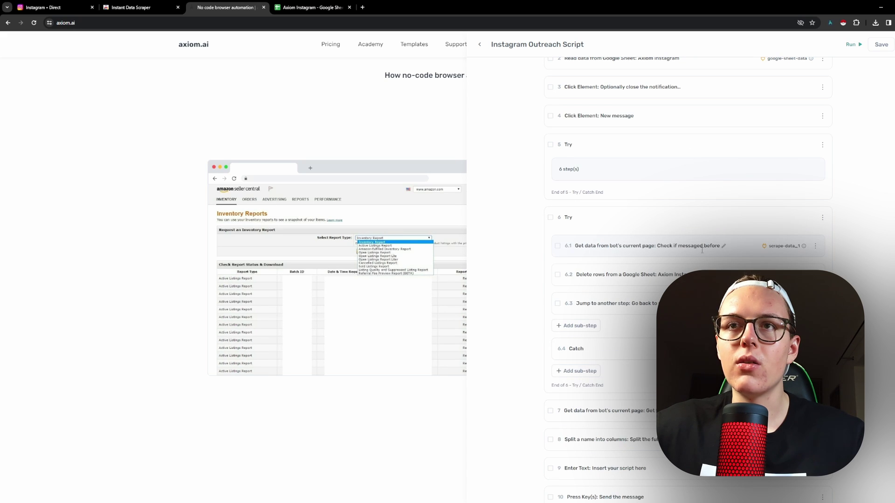
pyautogui.click(815, 245)
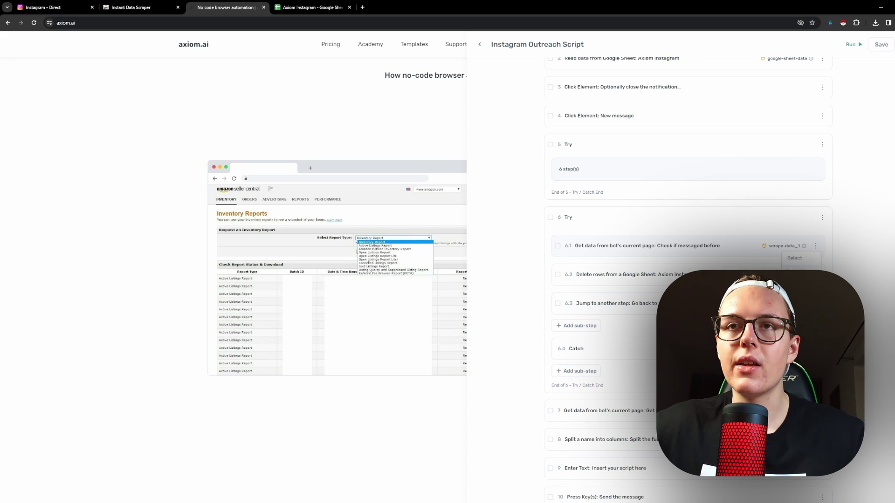
pyautogui.click(748, 219)
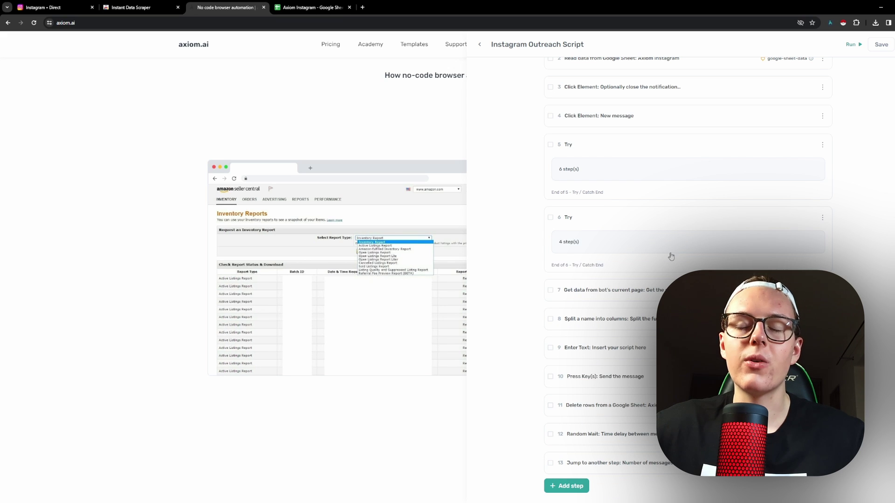
pyautogui.scroll(1, 699, 253)
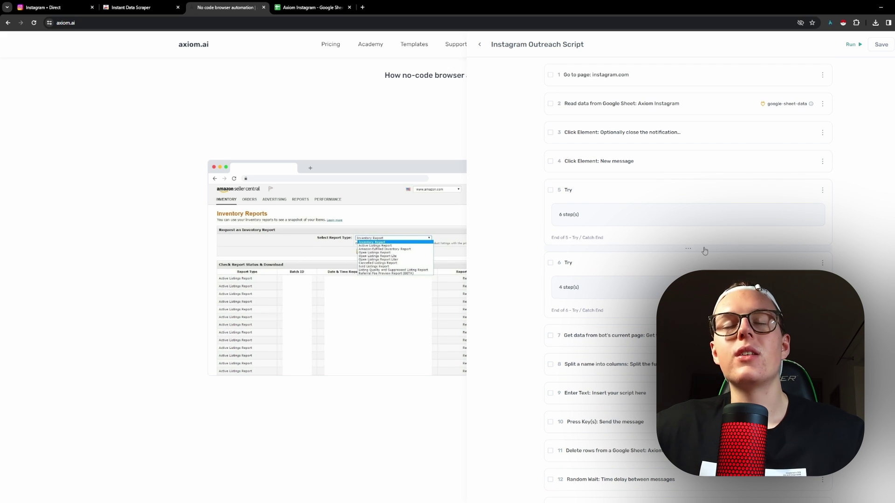